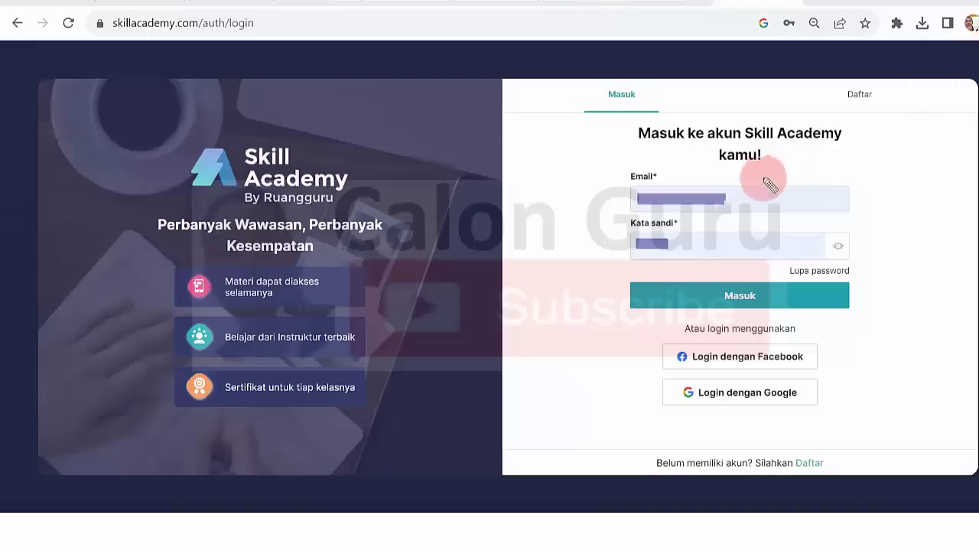
pyautogui.moveTo(747, 204); pyautogui.dragTo(771, 203)
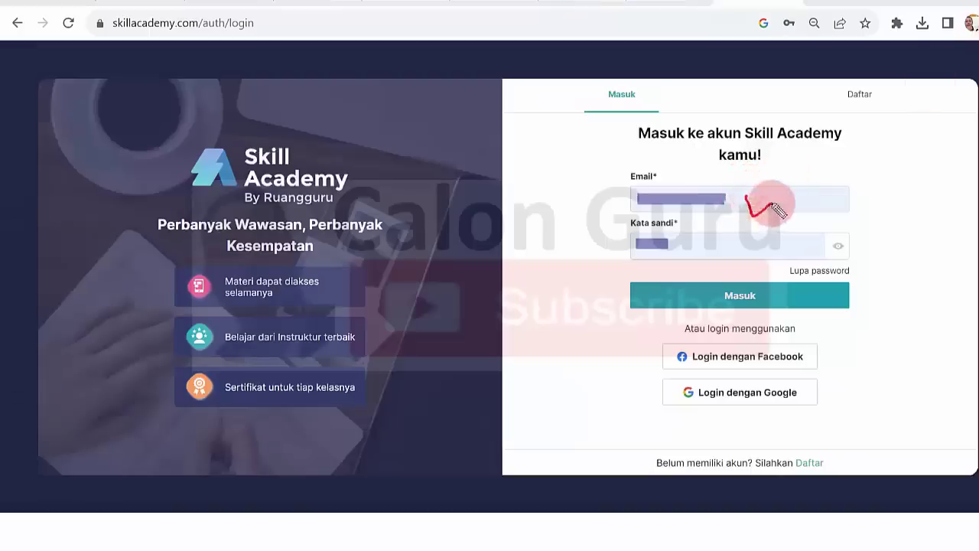
pyautogui.moveTo(733, 253); pyautogui.dragTo(748, 245)
pyautogui.moveTo(760, 287)
pyautogui.mouseDown()
pyautogui.moveTo(723, 285)
pyautogui.moveTo(731, 314)
pyautogui.moveTo(769, 298)
pyautogui.mouseUp()
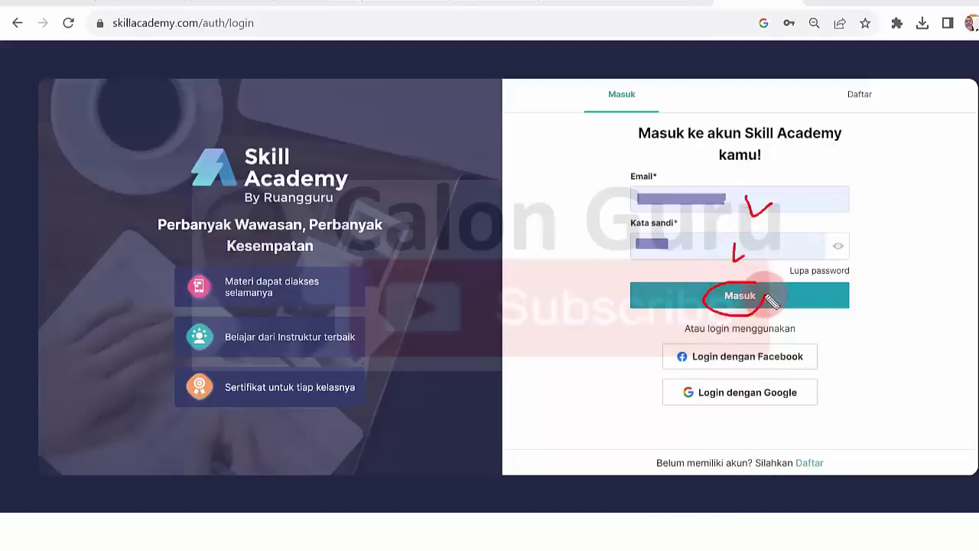
# Open the registration form and review its full name, email, phone number, password and terms consent fields
pyautogui.moveTo(837, 117); pyautogui.dragTo(851, 108)
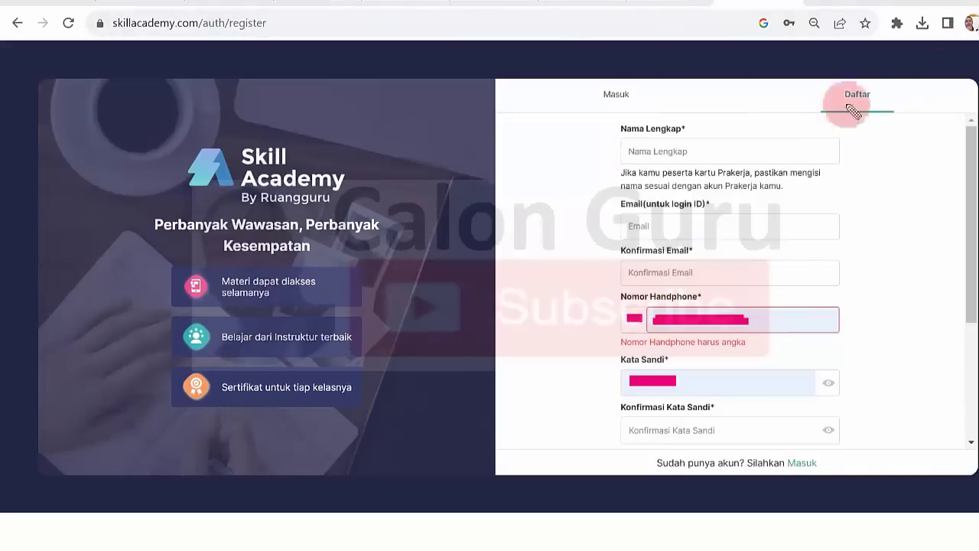
pyautogui.moveTo(697, 145)
pyautogui.mouseDown()
pyautogui.moveTo(705, 156)
pyautogui.moveTo(714, 146)
pyautogui.mouseUp()
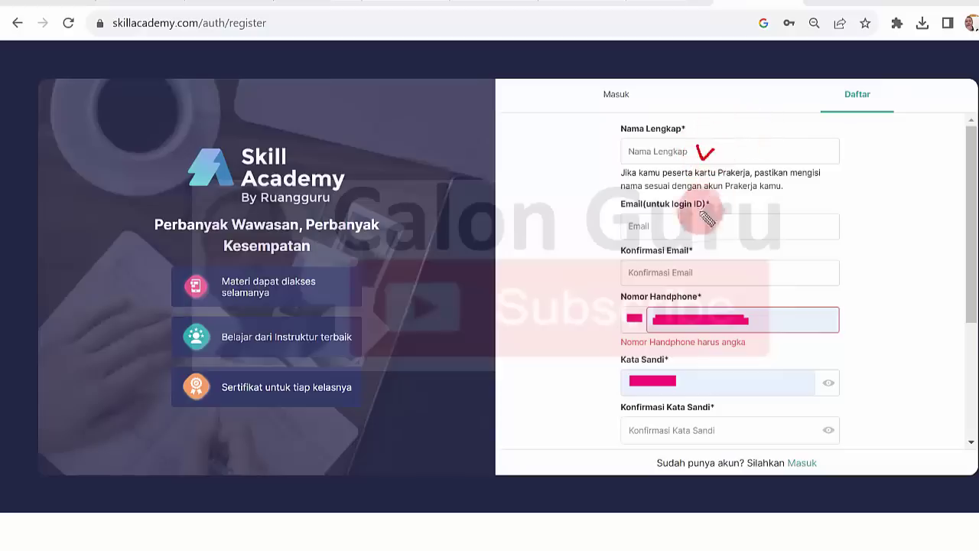
pyautogui.moveTo(686, 225)
pyautogui.mouseDown()
pyautogui.moveTo(691, 235)
pyautogui.moveTo(706, 229)
pyautogui.mouseUp()
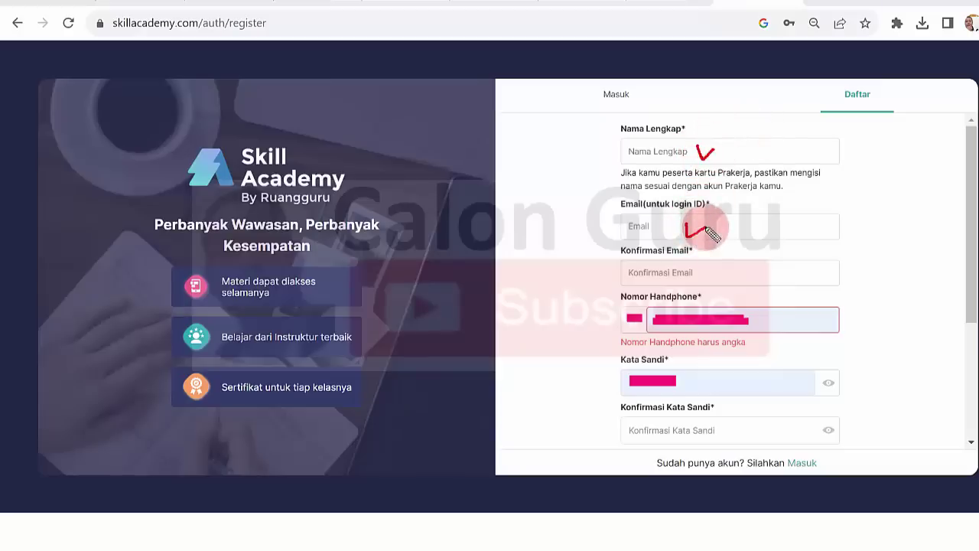
pyautogui.moveTo(688, 267)
pyautogui.mouseDown()
pyautogui.moveTo(692, 275)
pyautogui.moveTo(718, 265)
pyautogui.mouseUp()
pyautogui.moveTo(768, 317)
pyautogui.mouseDown()
pyautogui.moveTo(773, 327)
pyautogui.moveTo(796, 320)
pyautogui.mouseUp()
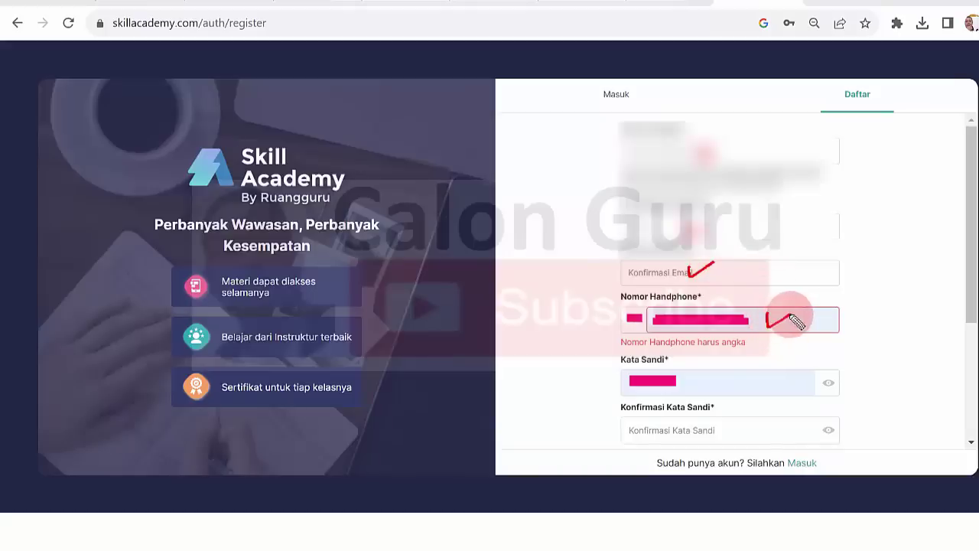
pyautogui.moveTo(684, 380); pyautogui.dragTo(712, 378)
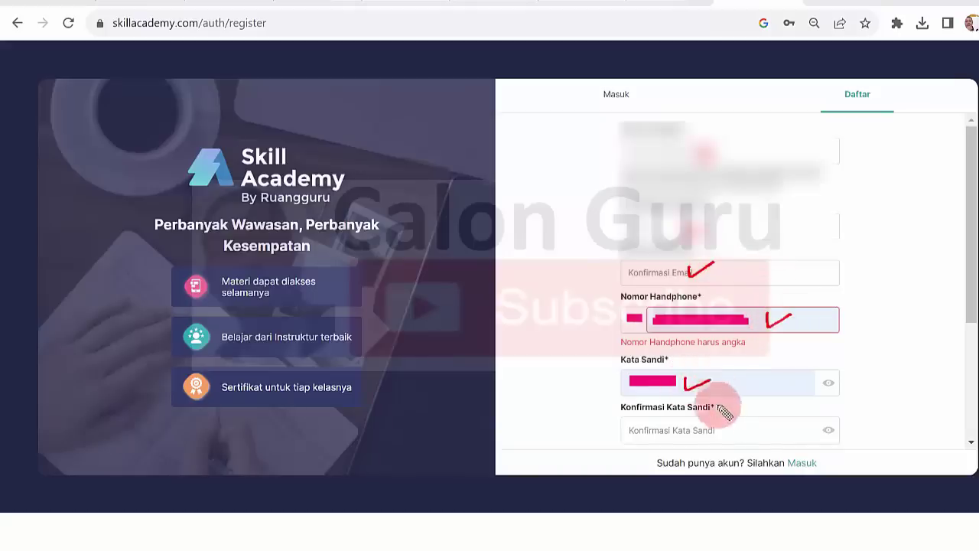
pyautogui.moveTo(716, 427); pyautogui.dragTo(719, 440)
pyautogui.moveTo(719, 440); pyautogui.dragTo(757, 424)
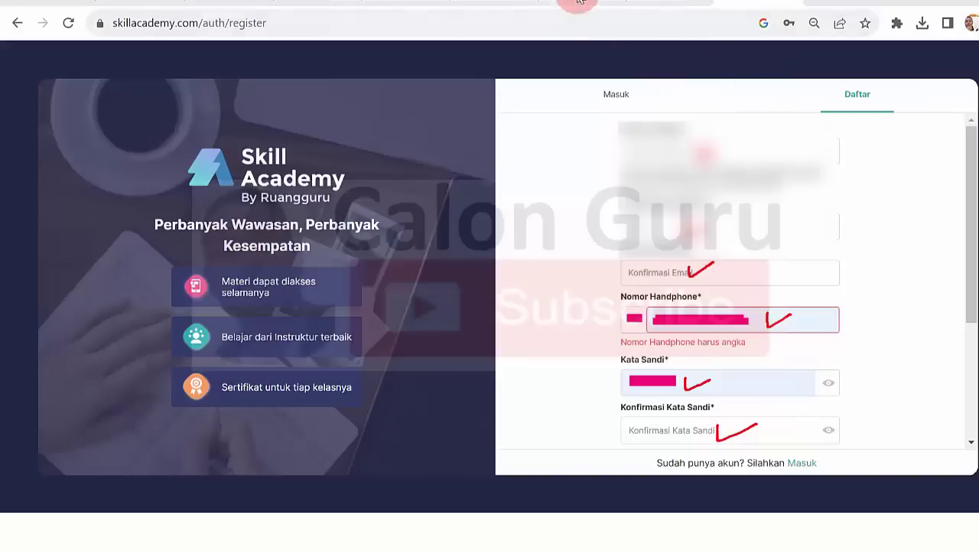
pyautogui.scroll(-3, 582, 1)
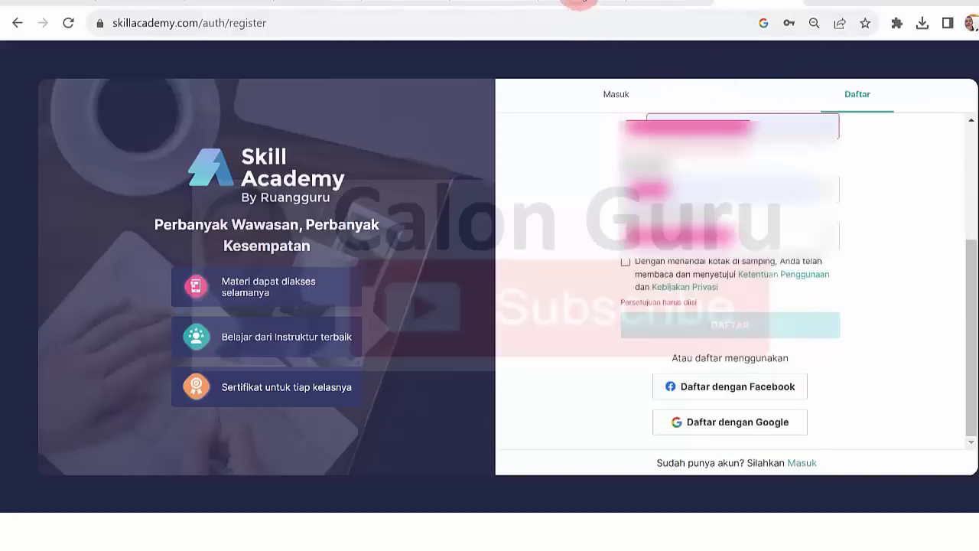
pyautogui.click(626, 261)
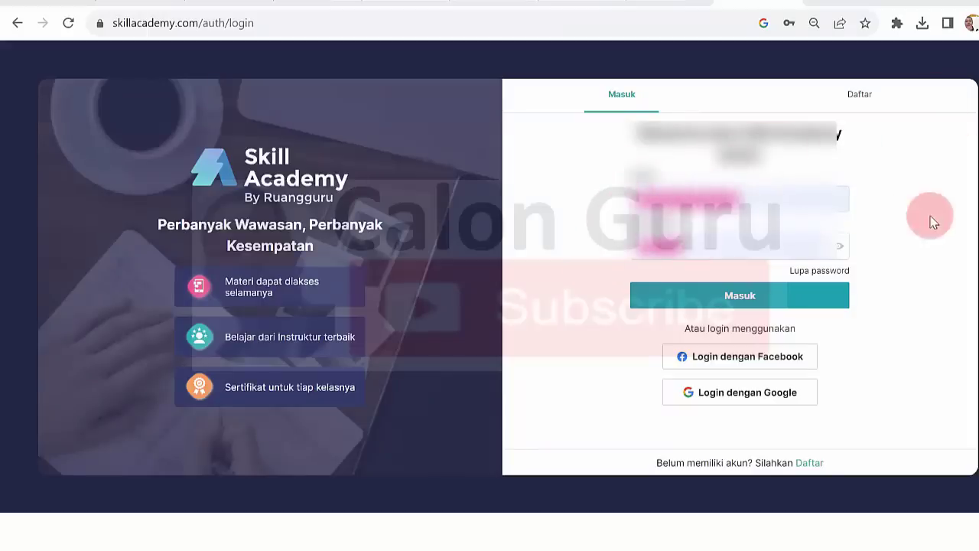
# Log in to the existing Skill Academy account with the filled-in email and password
pyautogui.click(762, 303)
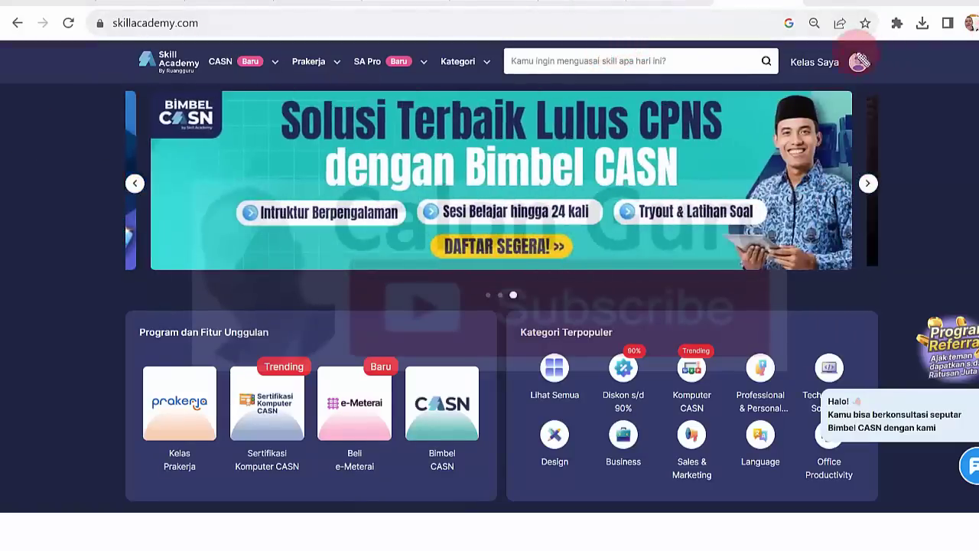
pyautogui.moveTo(813, 49)
pyautogui.mouseDown()
pyautogui.moveTo(769, 61)
pyautogui.moveTo(817, 81)
pyautogui.mouseUp()
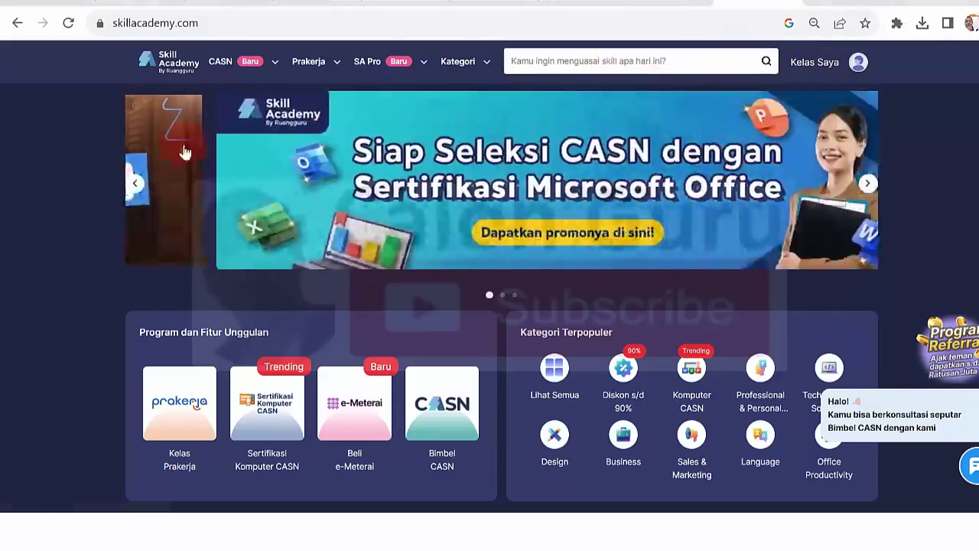
# Open the e-Meterai page from the CASN offerings and go to the e-Meterai purchase packages
pyautogui.moveTo(242, 69)
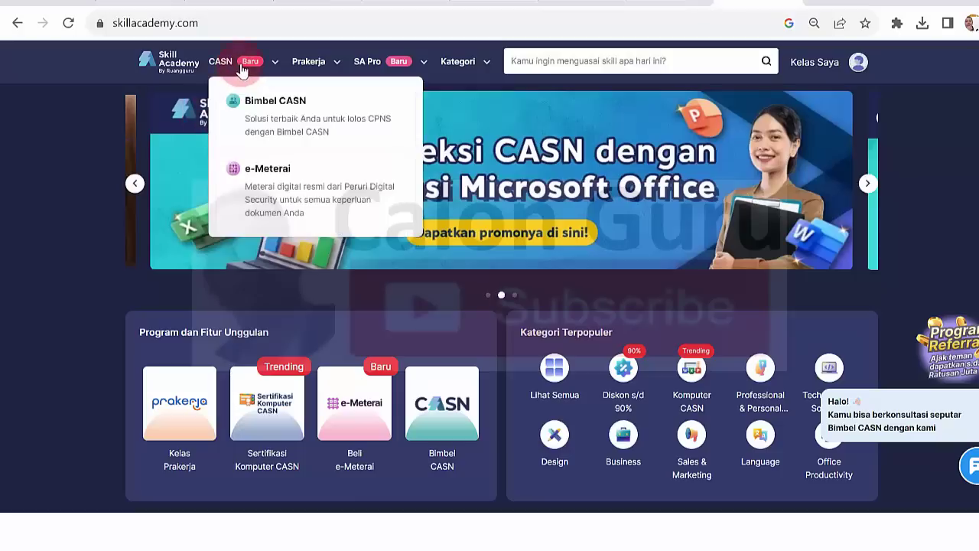
pyautogui.click(281, 192)
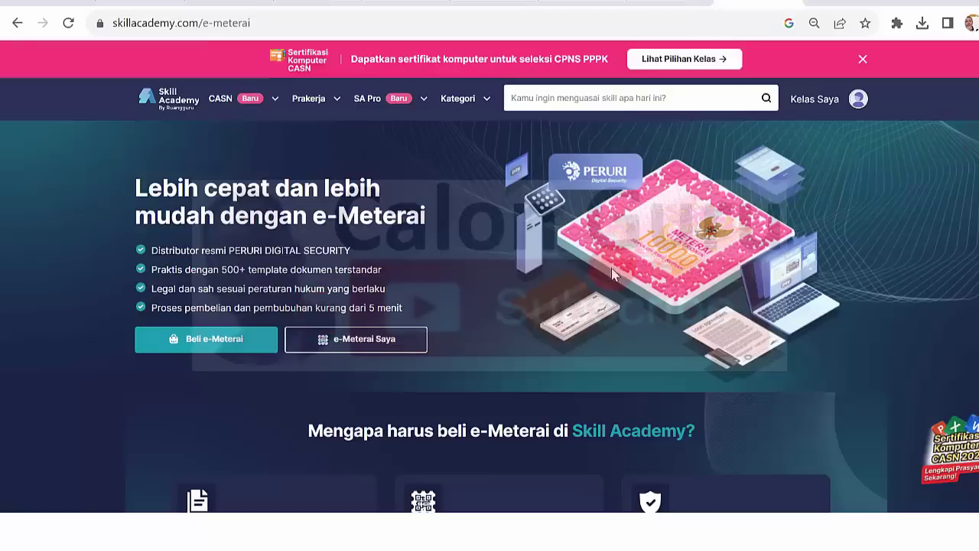
pyautogui.click(221, 345)
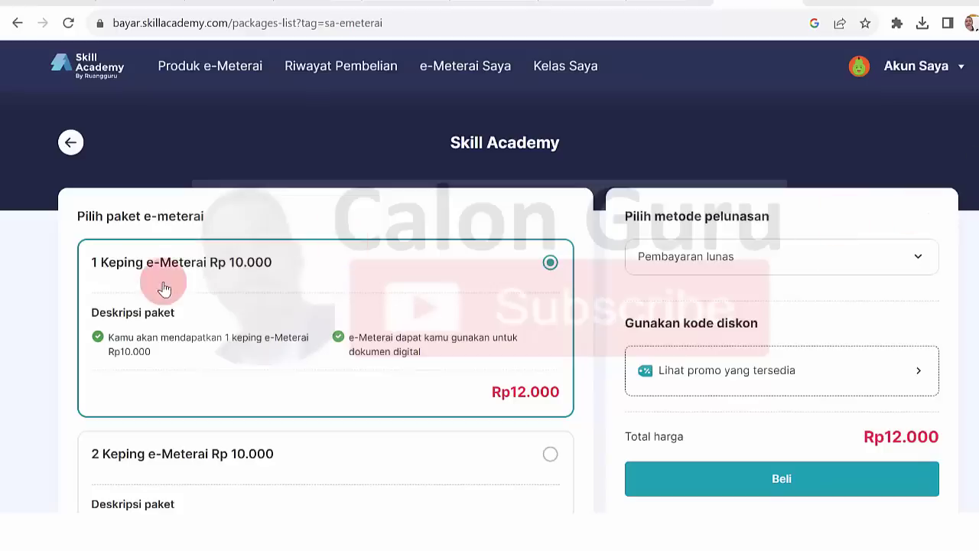
# Examine the available e-Meterai packages, their descriptions and their prices
pyautogui.moveTo(92, 267); pyautogui.dragTo(275, 265)
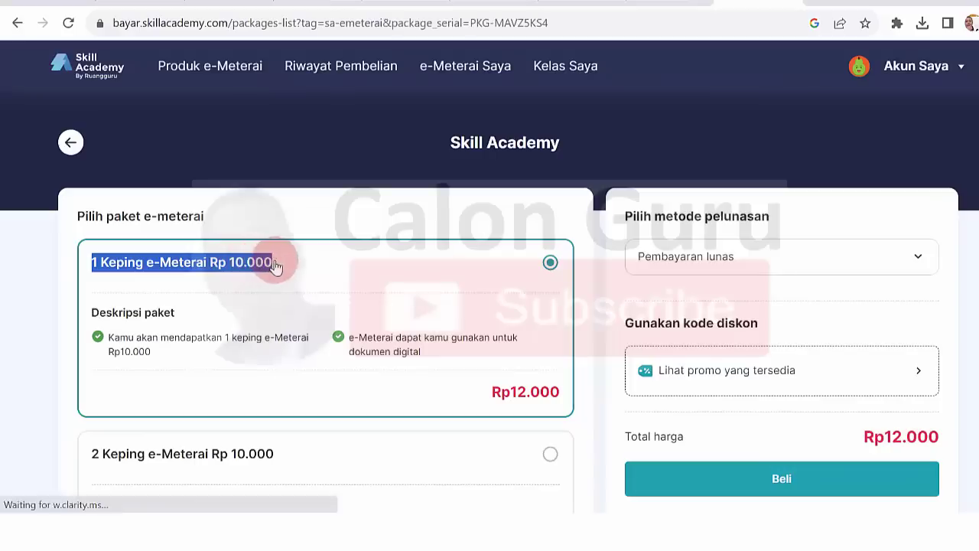
pyautogui.moveTo(491, 391); pyautogui.dragTo(299, 375)
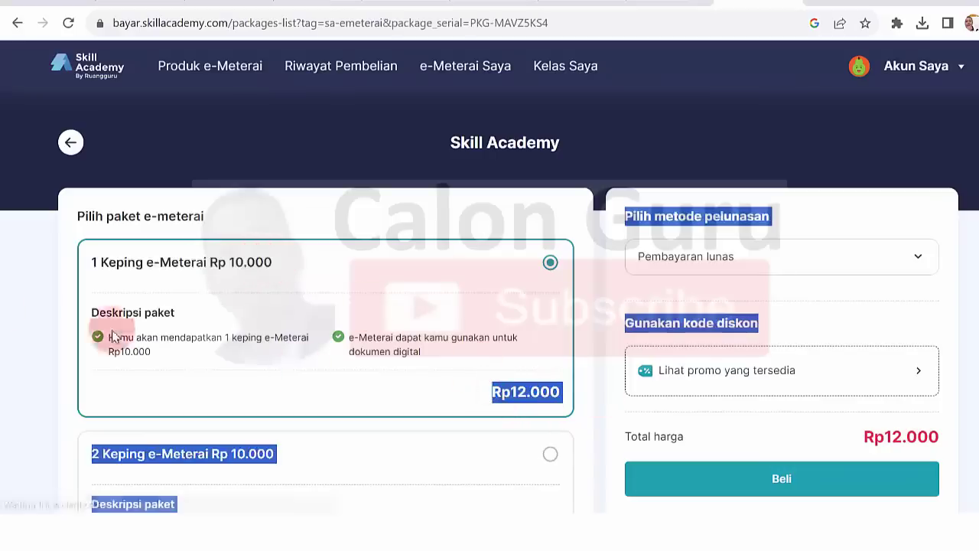
pyautogui.click(6, 320)
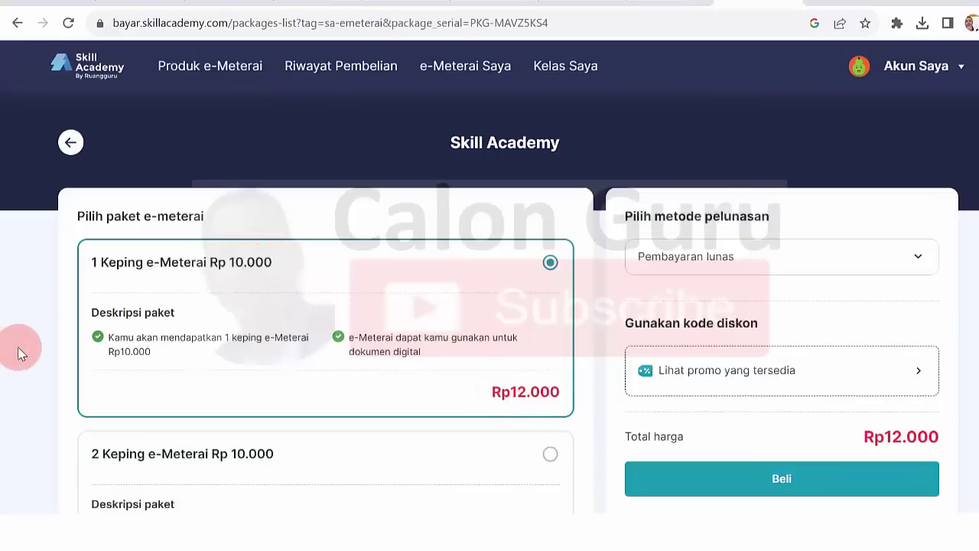
pyautogui.scroll(-3, 19, 351)
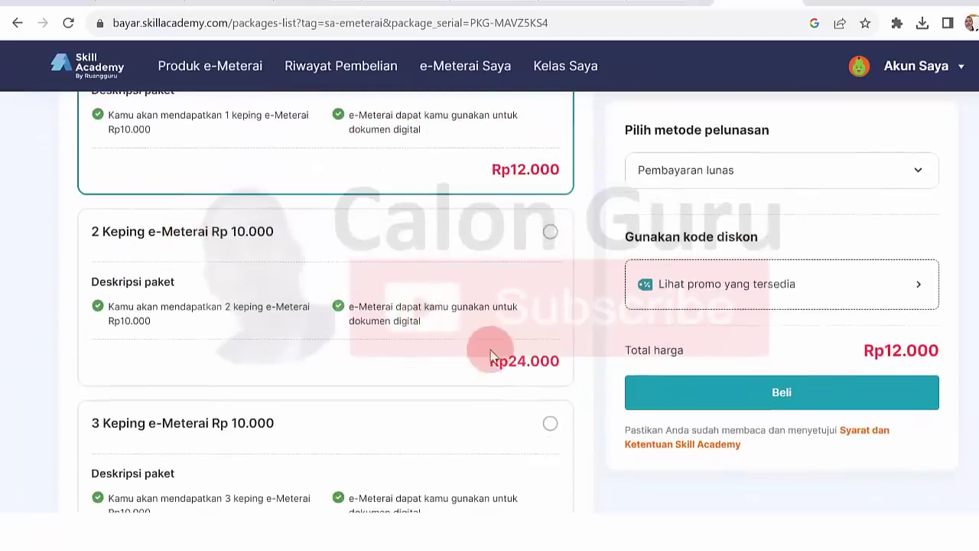
pyautogui.scroll(-1, 11, 354)
pyautogui.scroll(-1, 11, 354)
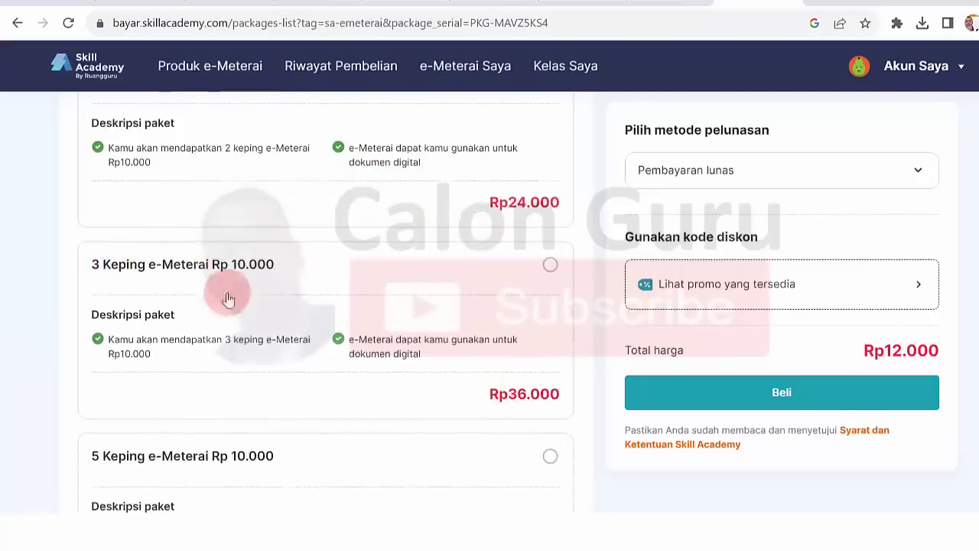
pyautogui.scroll(3, 45, 265)
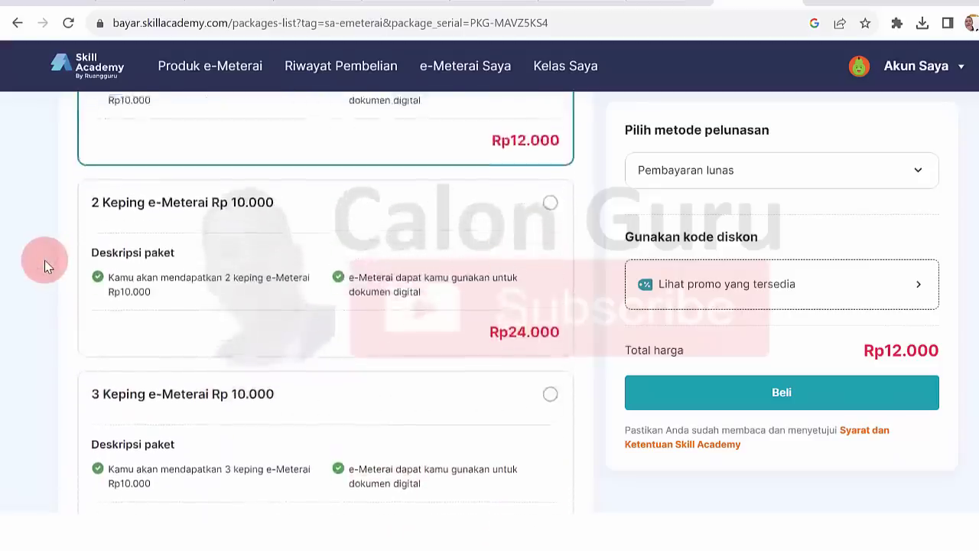
pyautogui.scroll(2, 44, 265)
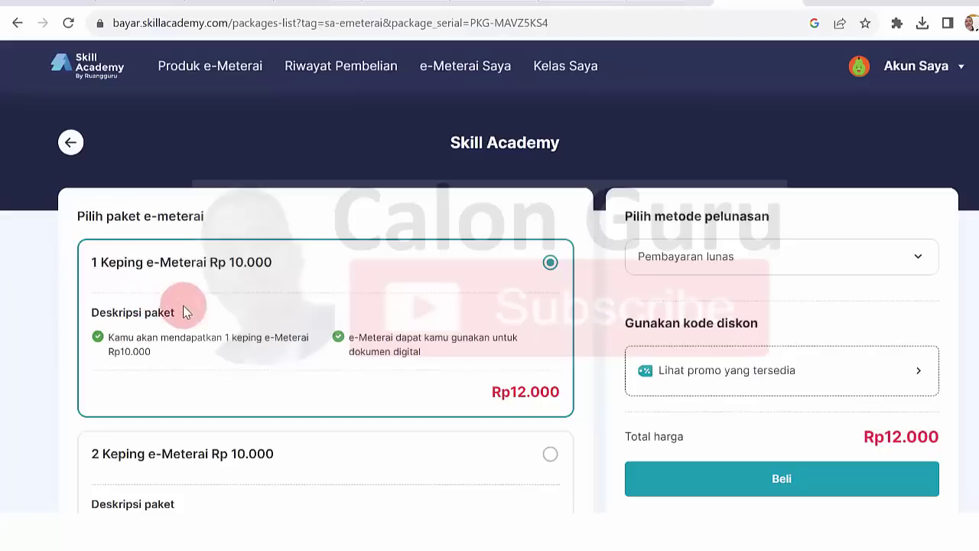
# Select the 1 Keping e-Meterai Rp 10.000 package with Pembayaran lunas as the settlement method
pyautogui.click(830, 260)
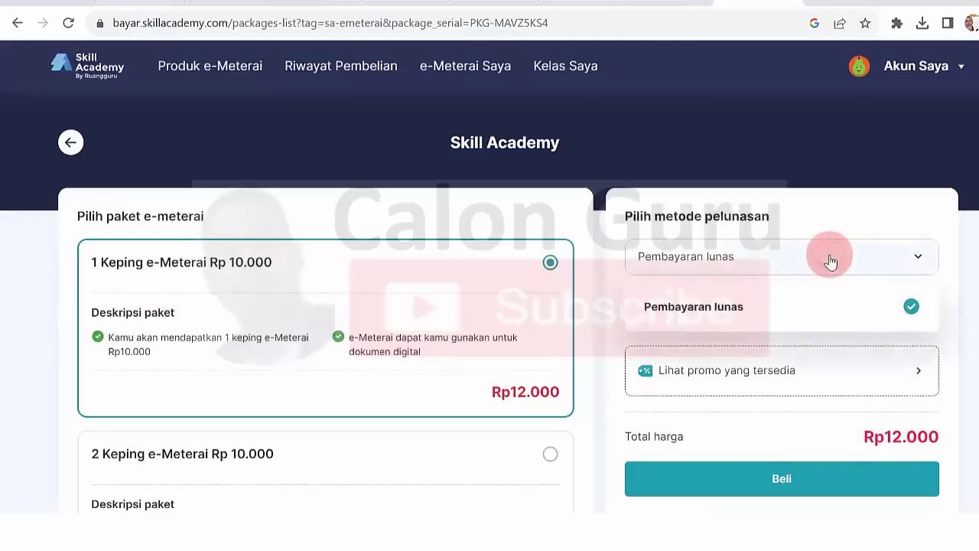
pyautogui.click(550, 264)
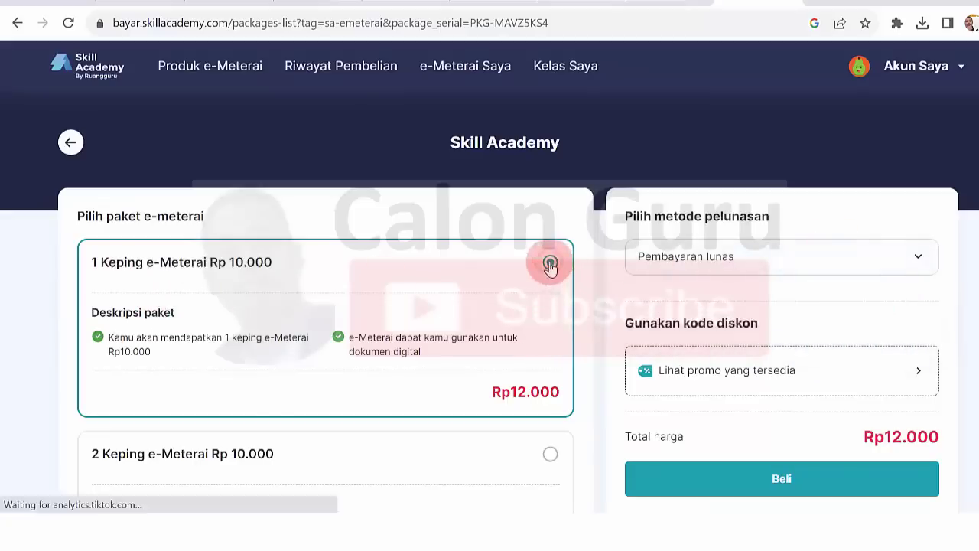
pyautogui.click(551, 456)
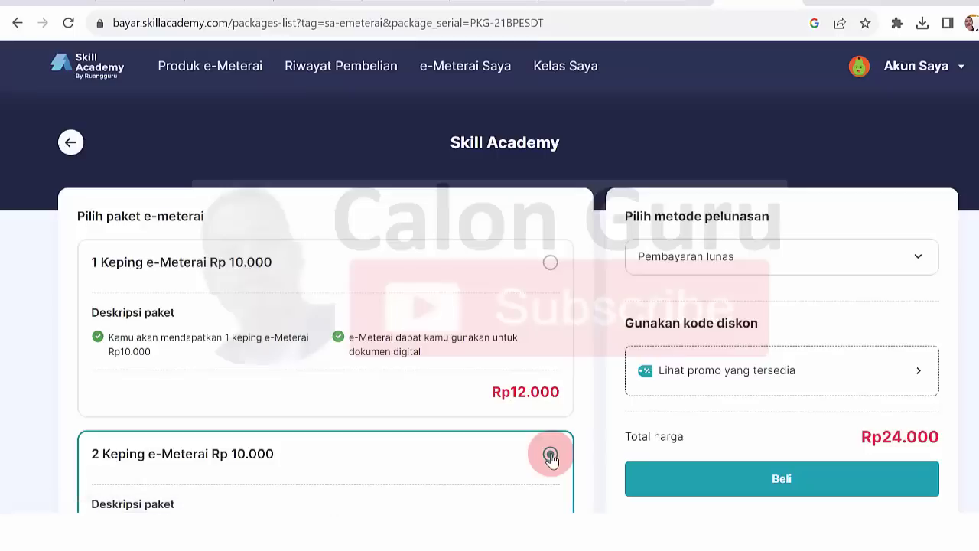
pyautogui.click(551, 264)
pyautogui.click(842, 258)
pyautogui.click(808, 313)
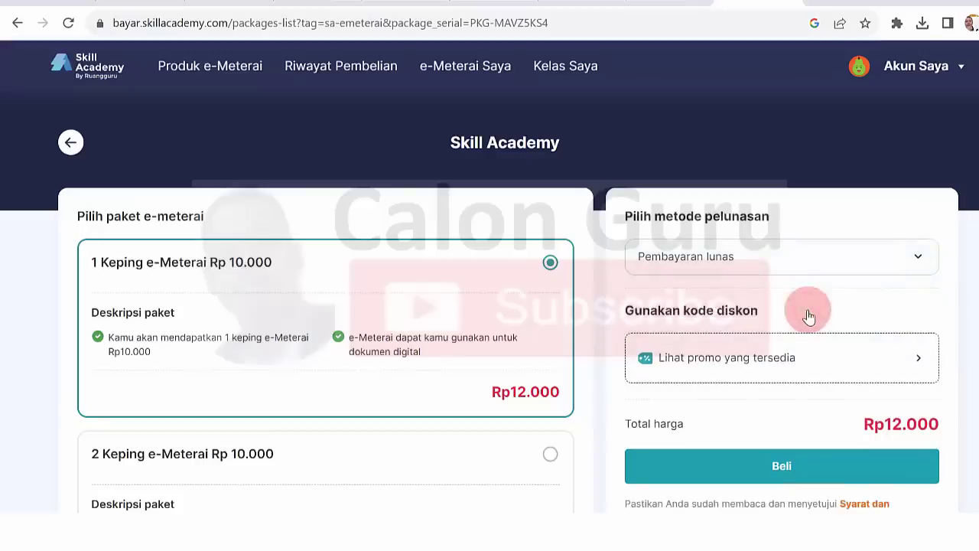
# Check the discount code dialog without applying a code, and proceed to buy the selected e-Meterai package
pyautogui.click(915, 359)
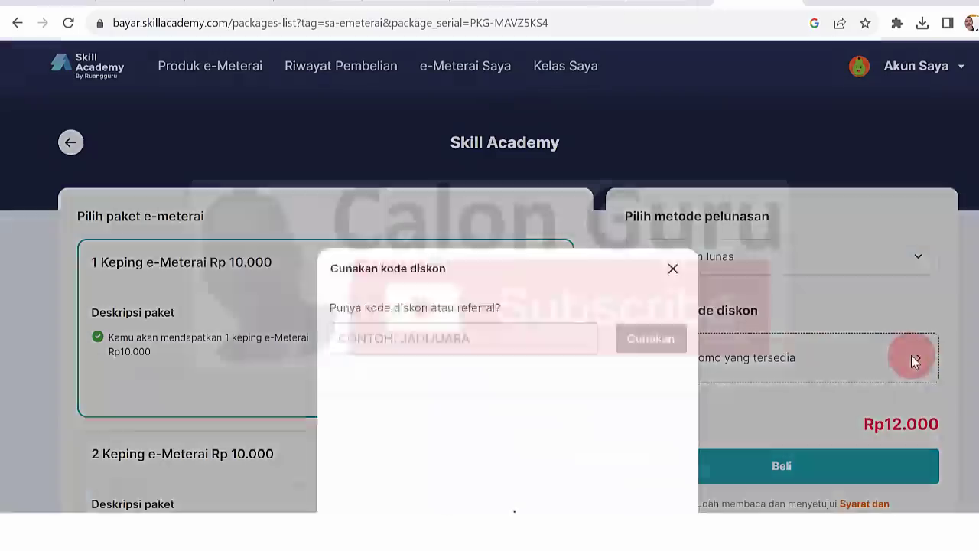
pyautogui.click(673, 111)
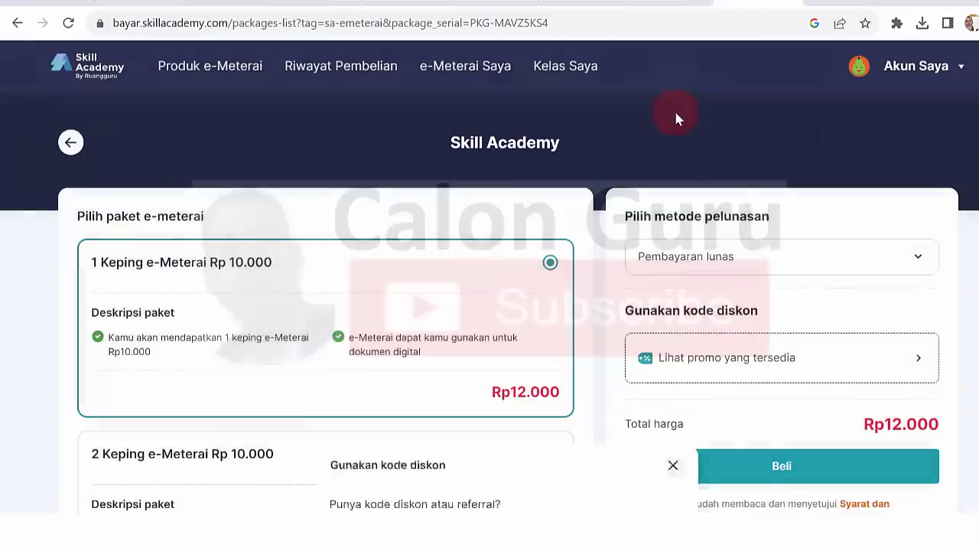
pyautogui.click(791, 470)
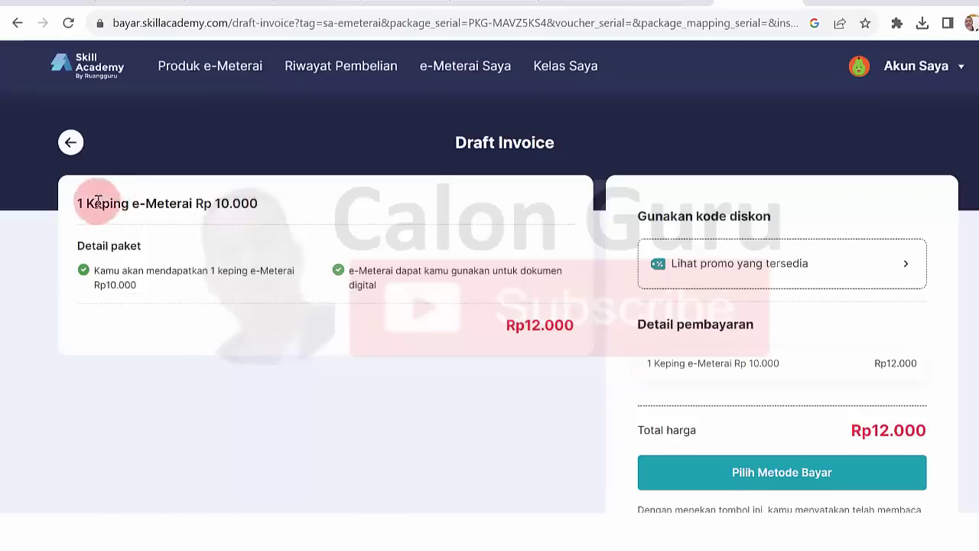
# Review the package details on the draft invoice and continue to the payment method selection
pyautogui.moveTo(91, 200); pyautogui.dragTo(248, 203)
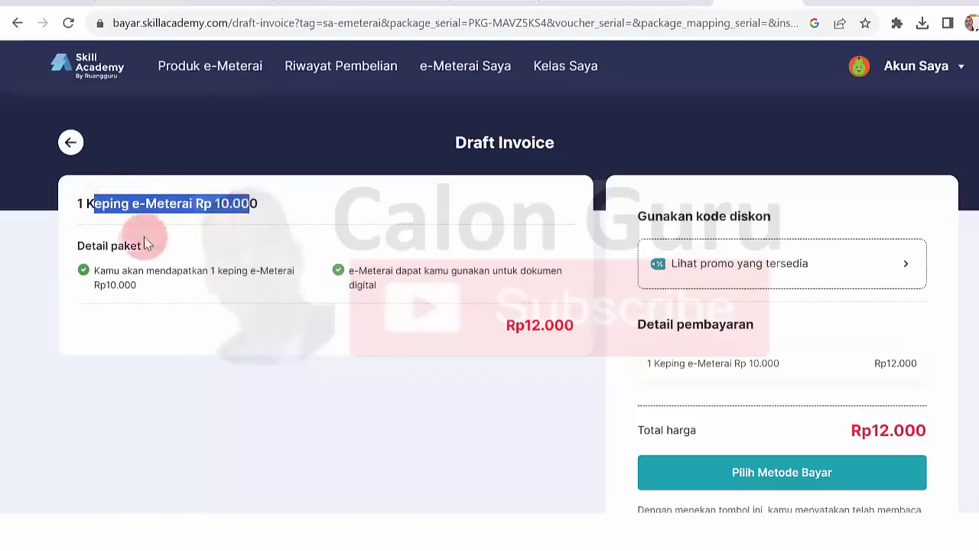
pyautogui.moveTo(113, 270); pyautogui.dragTo(247, 271)
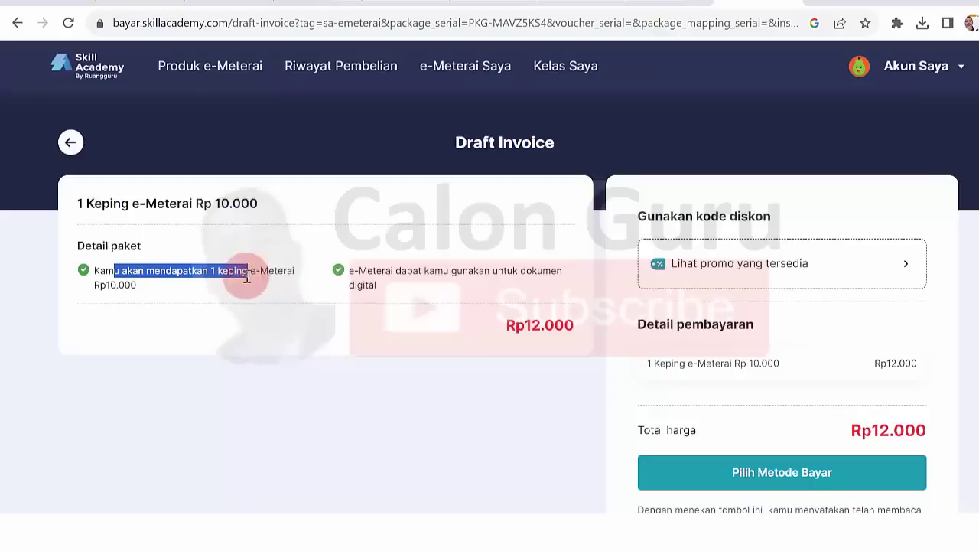
pyautogui.moveTo(359, 271)
pyautogui.mouseDown()
pyautogui.moveTo(540, 273)
pyautogui.moveTo(370, 282)
pyautogui.mouseUp()
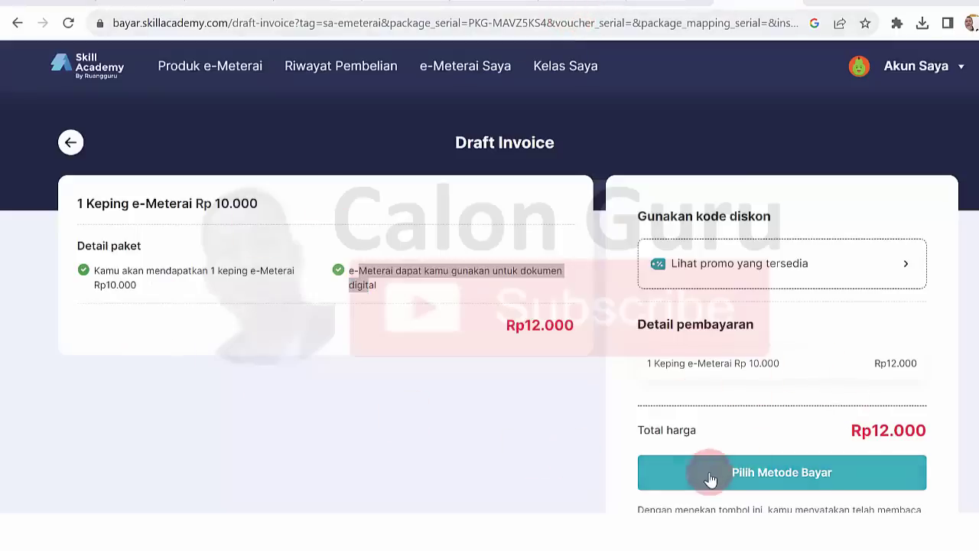
pyautogui.click(808, 478)
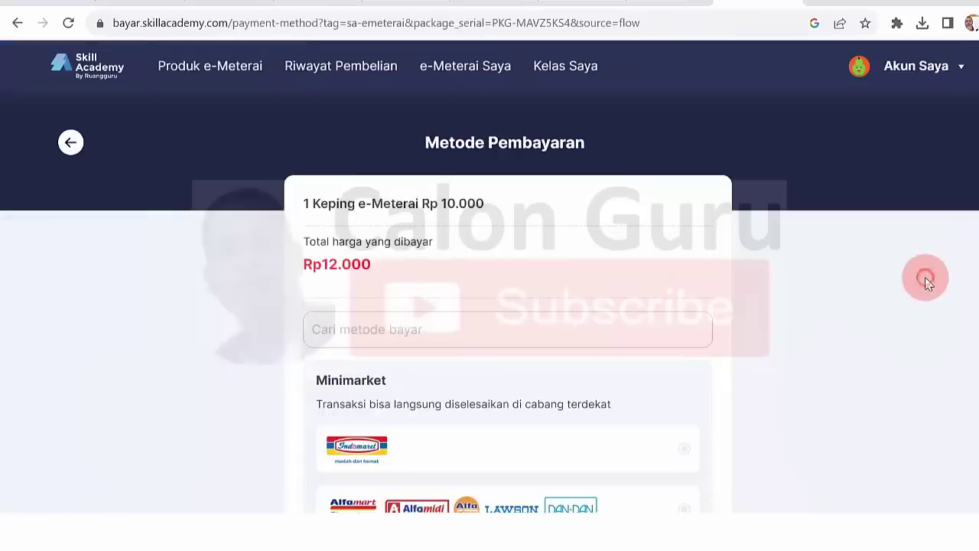
# Review the available payment methods and confirm QRIS as the method for the Rp12.000 order
pyautogui.scroll(-3, 878, 325)
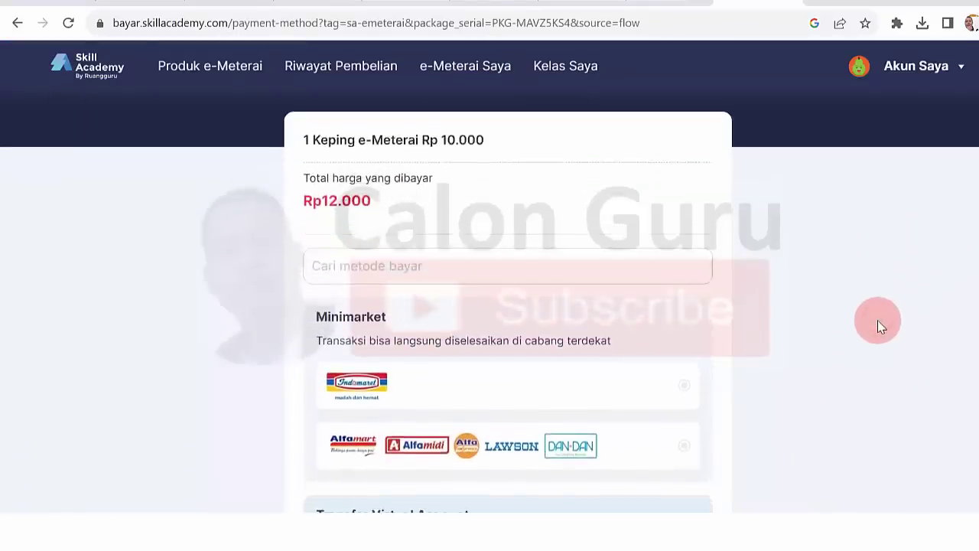
pyautogui.scroll(-3, 877, 319)
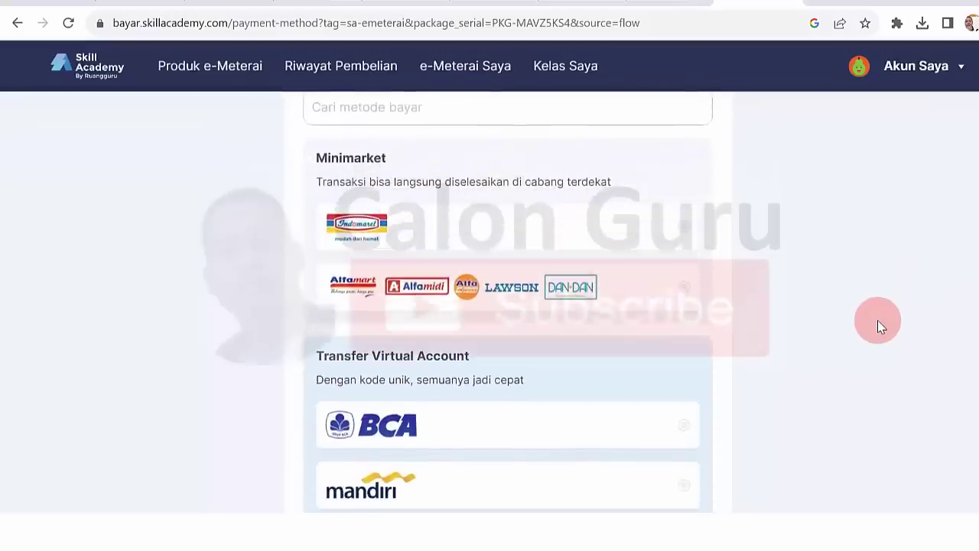
pyautogui.scroll(-3, 878, 325)
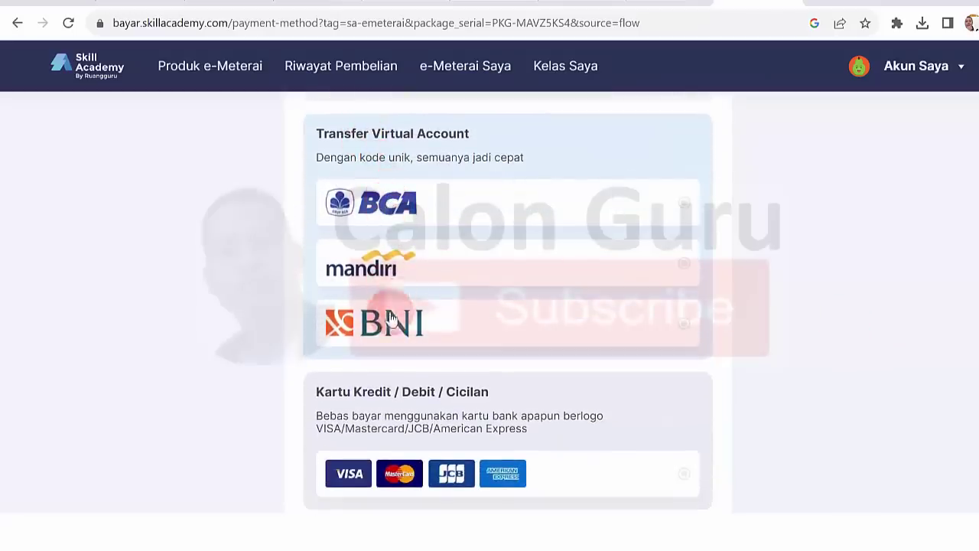
pyautogui.click(776, 334)
pyautogui.scroll(-3, 775, 331)
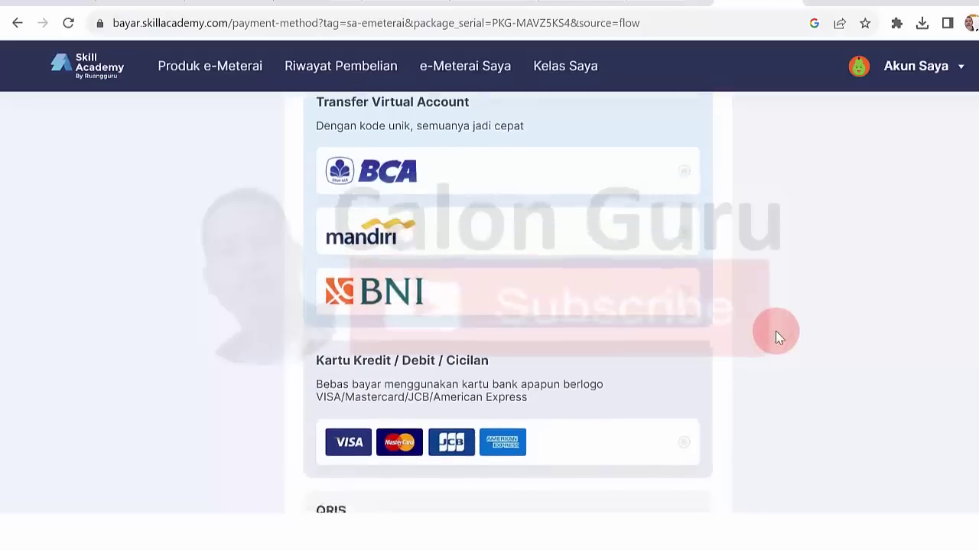
pyautogui.scroll(-2, 776, 331)
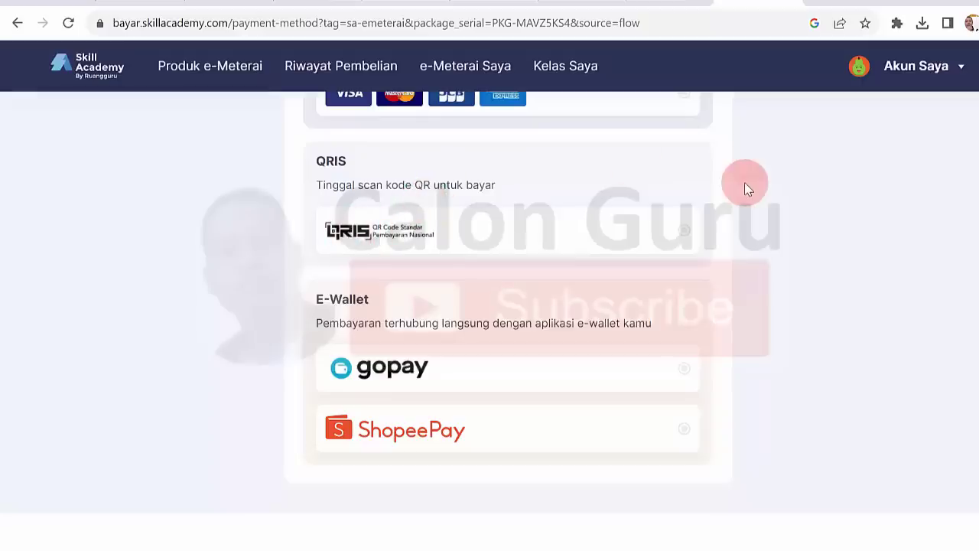
pyautogui.click(391, 235)
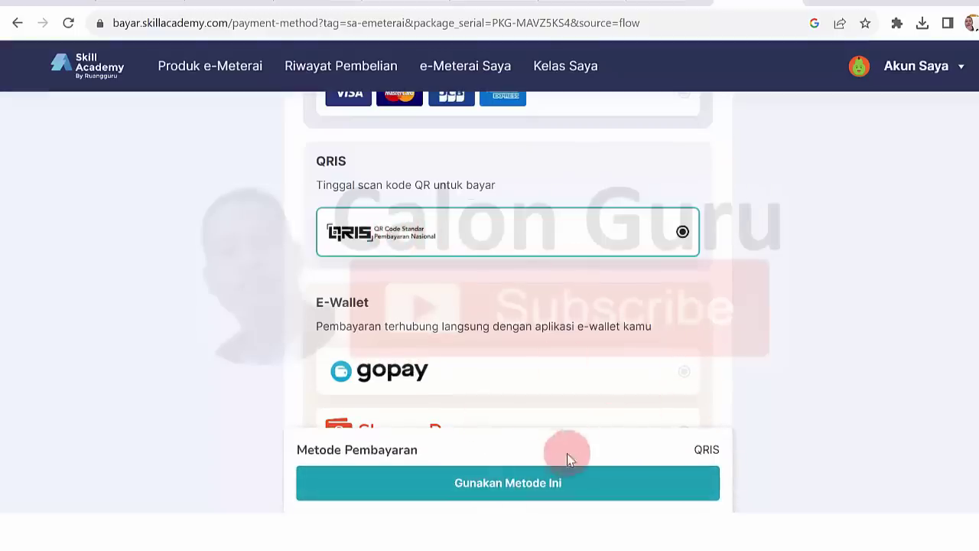
pyautogui.click(510, 485)
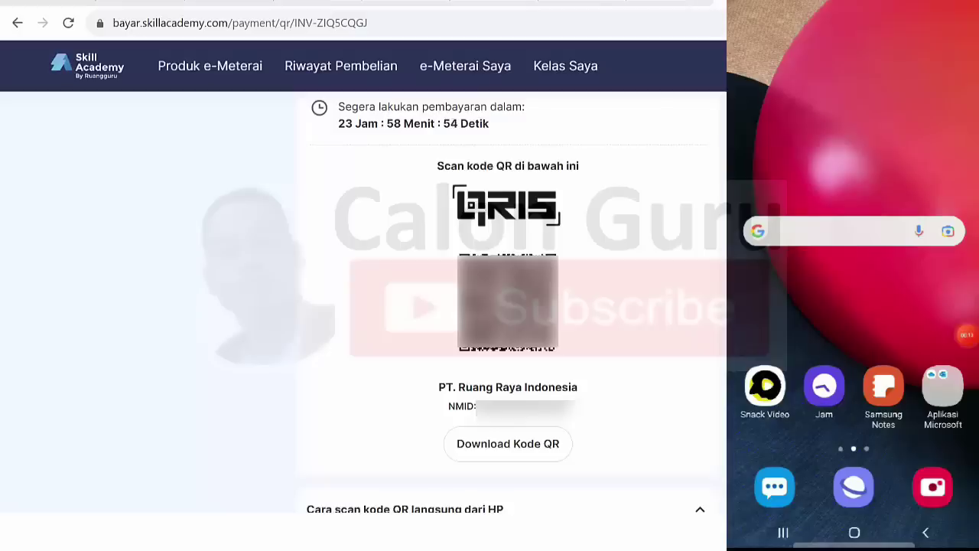
# Switch to the DANA wallet on the phone, pay the QRIS invoice by code scan, and view the Skill Academy purchase history
pyautogui.moveTo(853, 428); pyautogui.dragTo(853, 191)
pyautogui.click(883, 166)
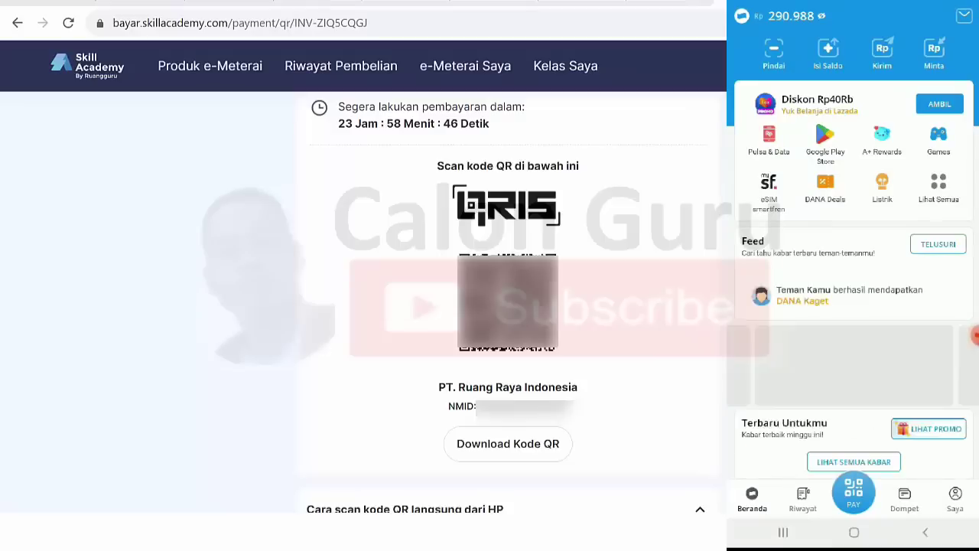
pyautogui.click(853, 493)
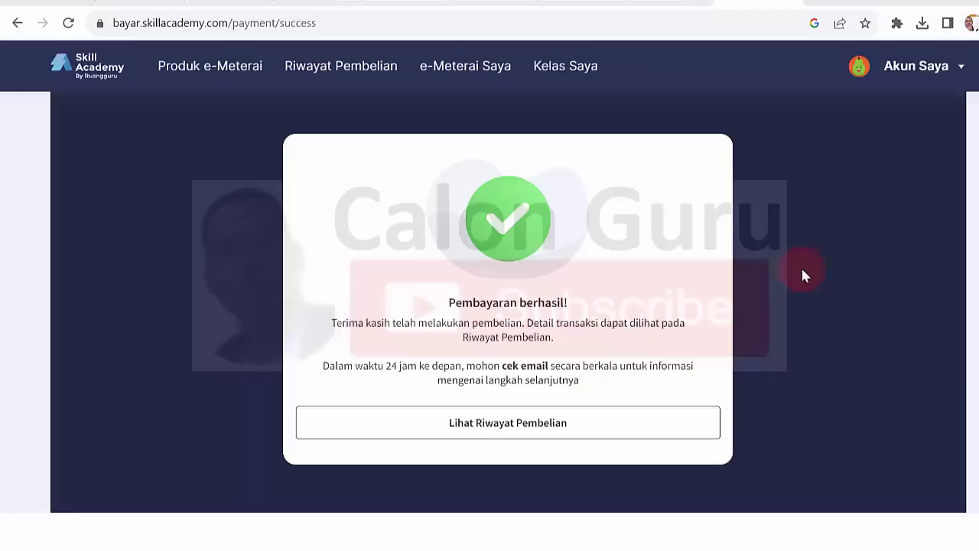
pyautogui.click(495, 423)
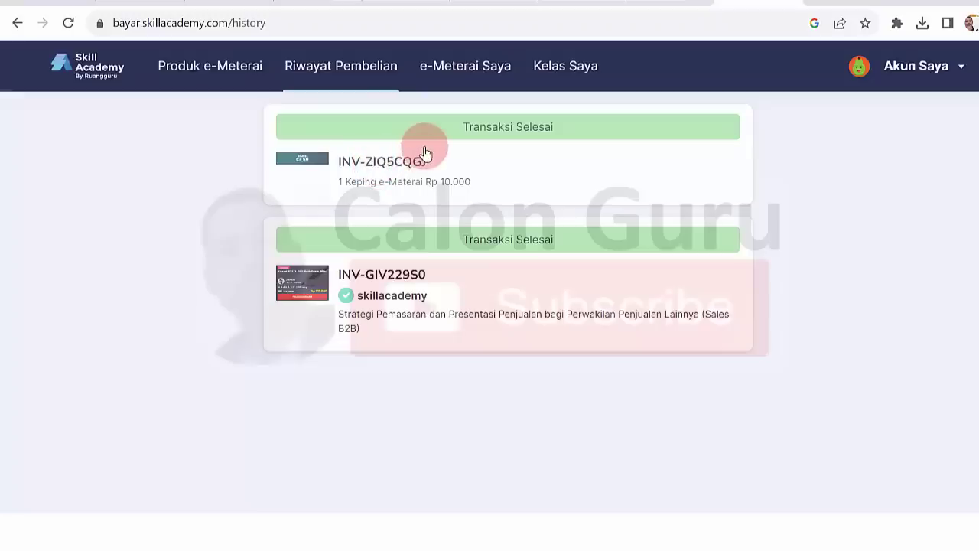
# Go to the e-Meterai product page and open the personal e-Meterai dashboard
pyautogui.click(474, 73)
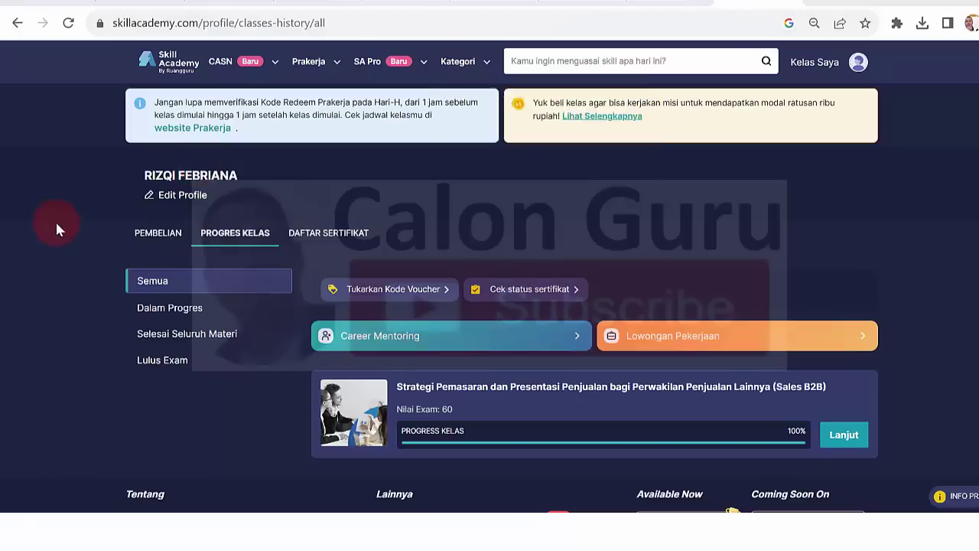
pyautogui.moveTo(256, 65)
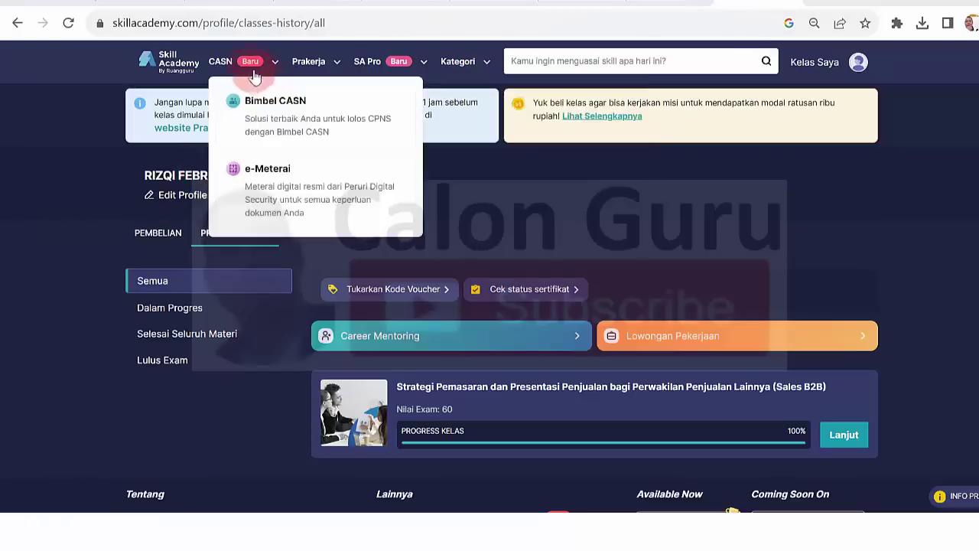
pyautogui.click(277, 168)
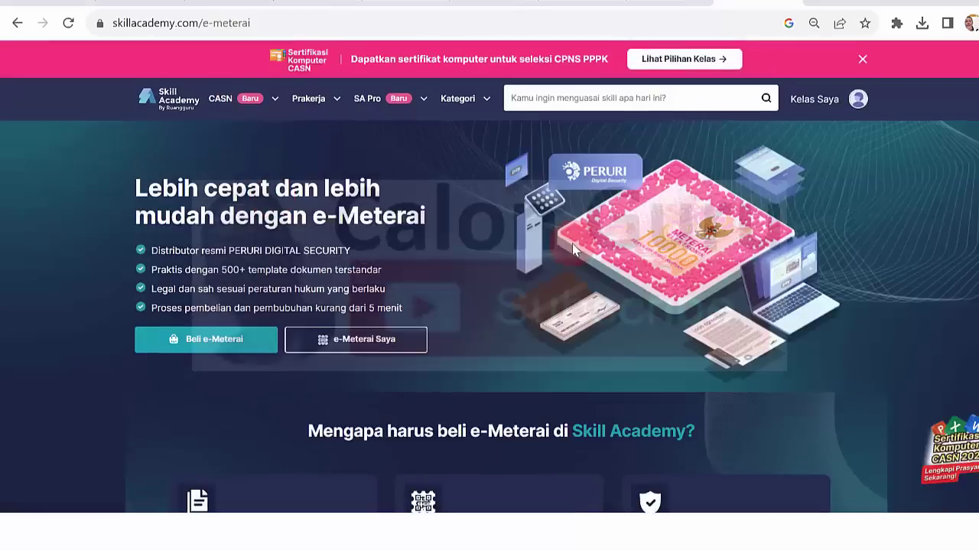
pyautogui.click(359, 344)
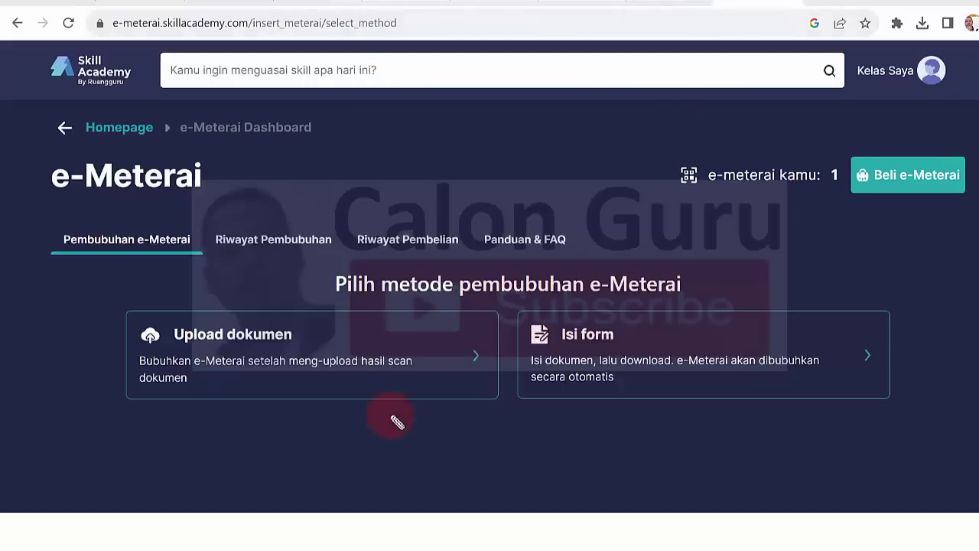
# Compare the Upload dokumen and Isi form stamping methods, underlining key words in their descriptions and clearing the marks
pyautogui.moveTo(181, 344); pyautogui.dragTo(255, 350)
pyautogui.moveTo(205, 373); pyautogui.dragTo(235, 374)
pyautogui.moveTo(308, 369); pyautogui.dragTo(352, 370)
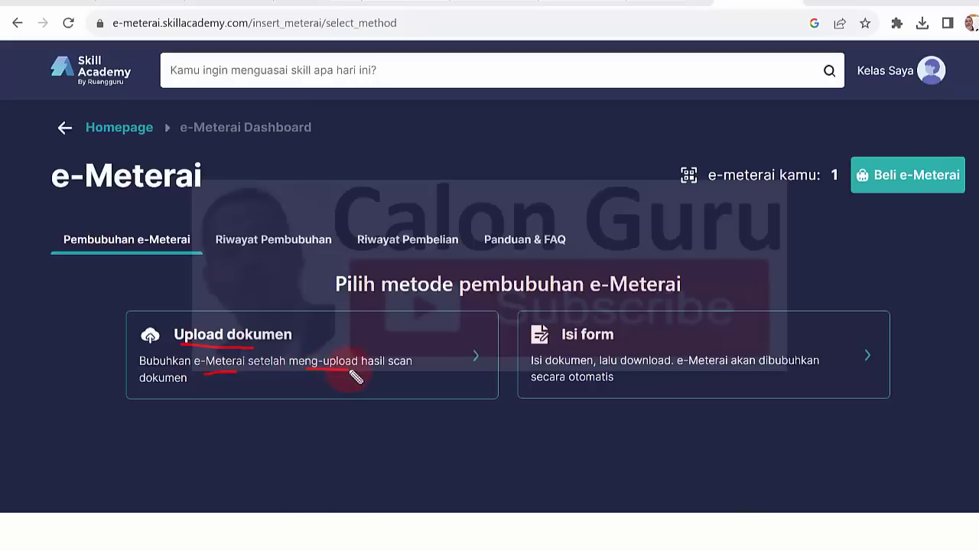
pyautogui.moveTo(563, 346)
pyautogui.mouseDown()
pyautogui.moveTo(615, 346)
pyautogui.moveTo(629, 374)
pyautogui.moveTo(659, 372)
pyautogui.mouseUp()
pyautogui.moveTo(732, 365); pyautogui.dragTo(762, 365)
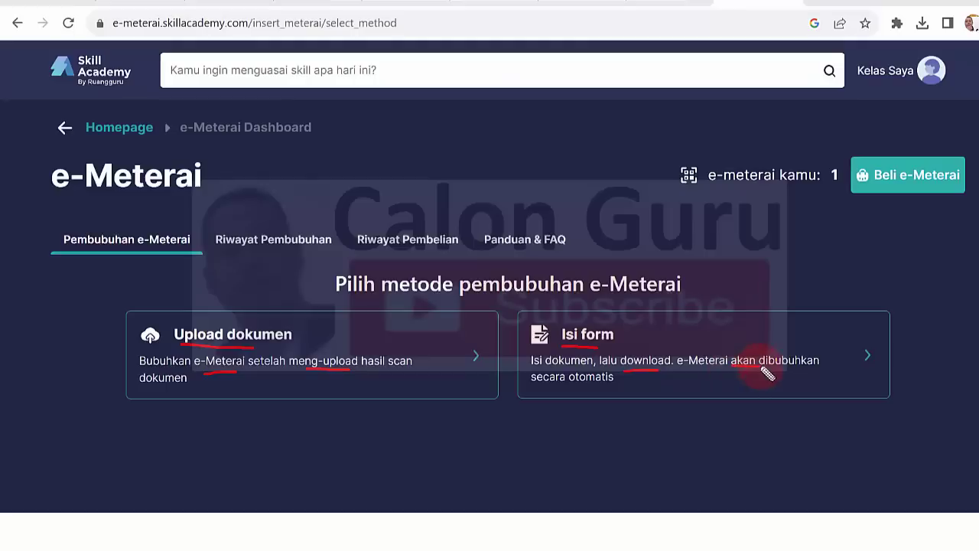
pyautogui.moveTo(594, 390); pyautogui.dragTo(616, 391)
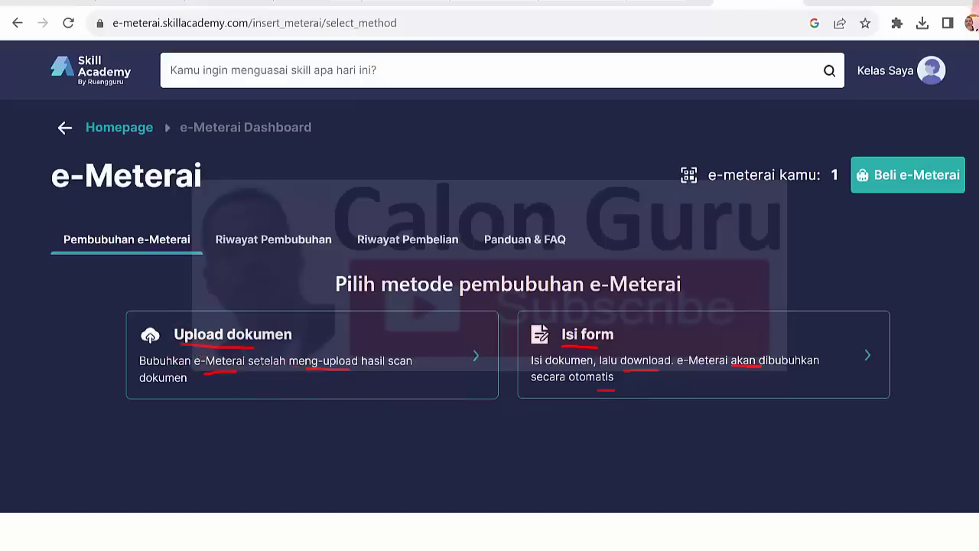
pyautogui.press('Escape')
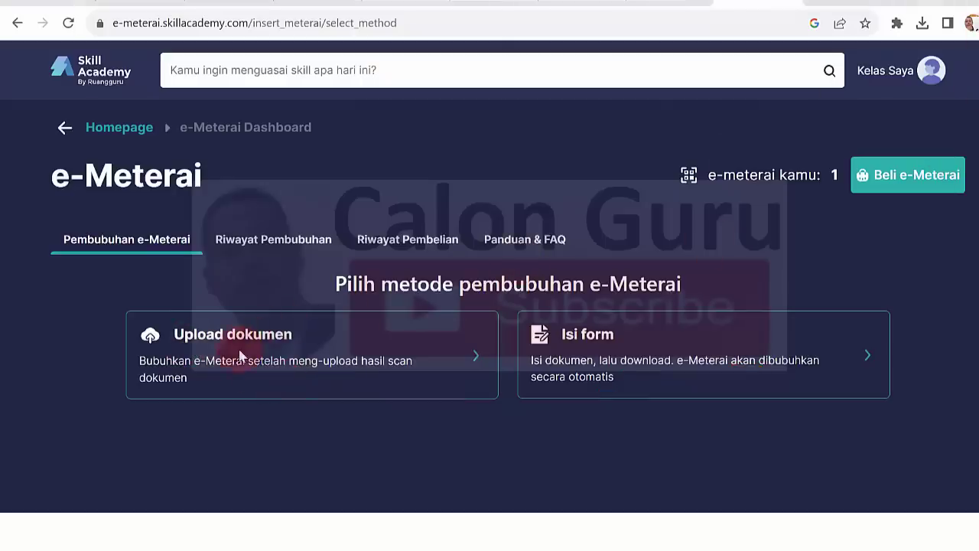
# Choose the Upload dokumen stamping method, read the important information, accept the Skill Academy terms and continue
pyautogui.click(475, 358)
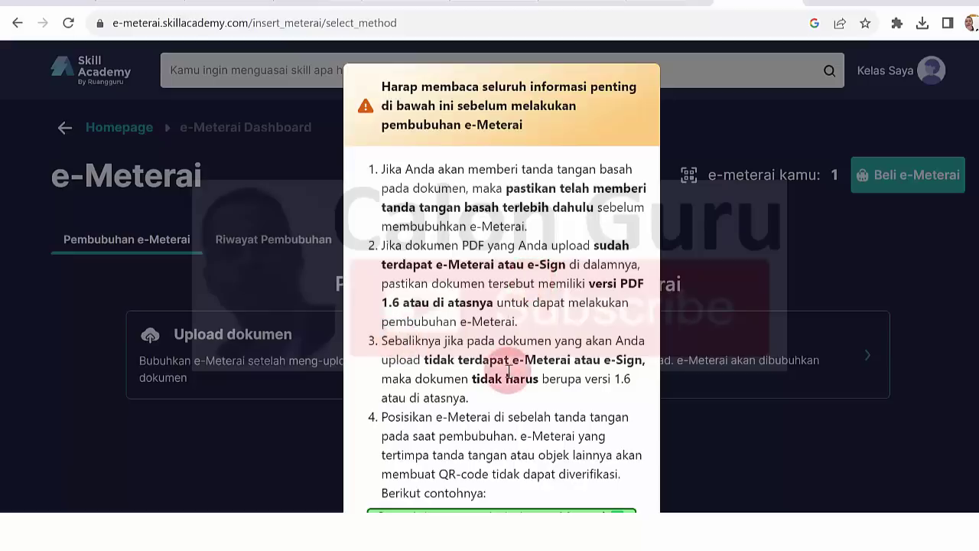
pyautogui.scroll(-5, 501, 306)
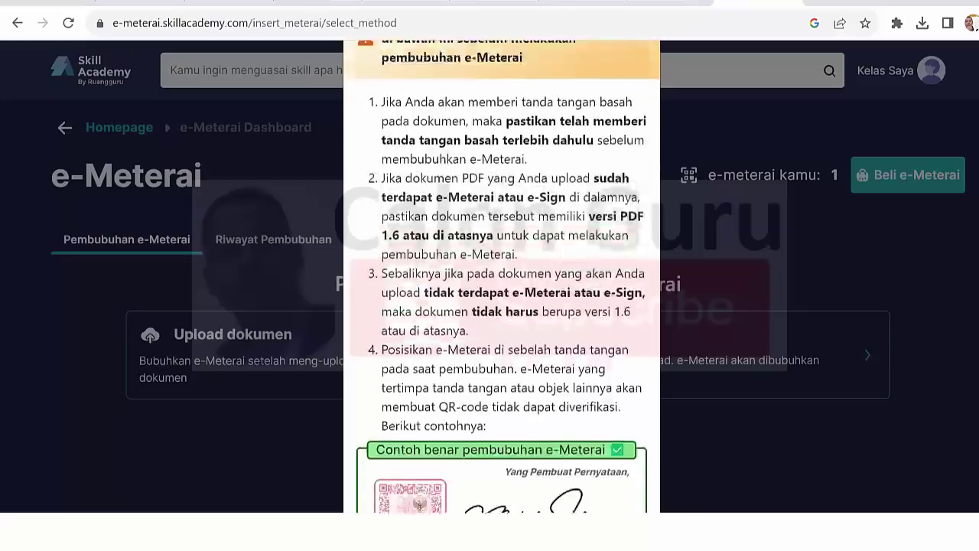
pyautogui.scroll(-2, 502, 275)
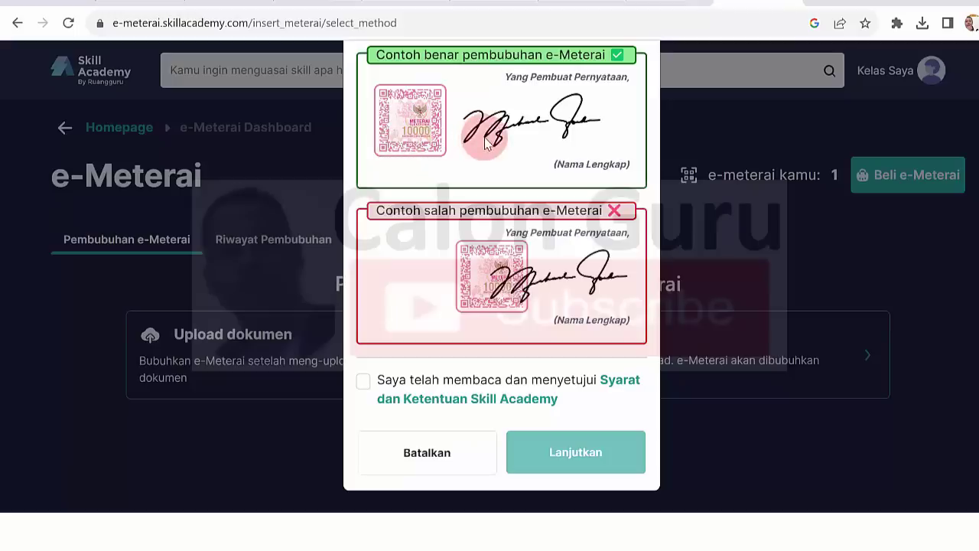
pyautogui.click(363, 382)
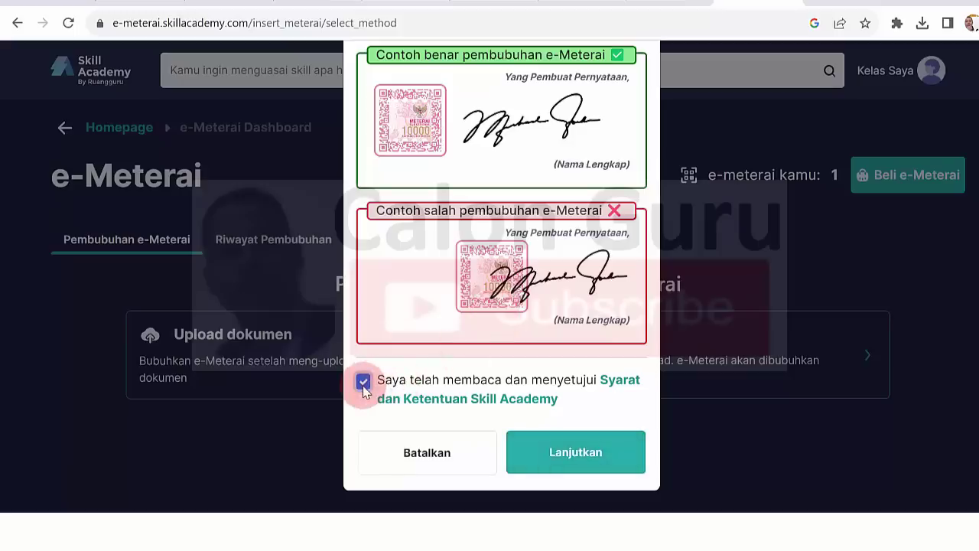
pyautogui.click(549, 454)
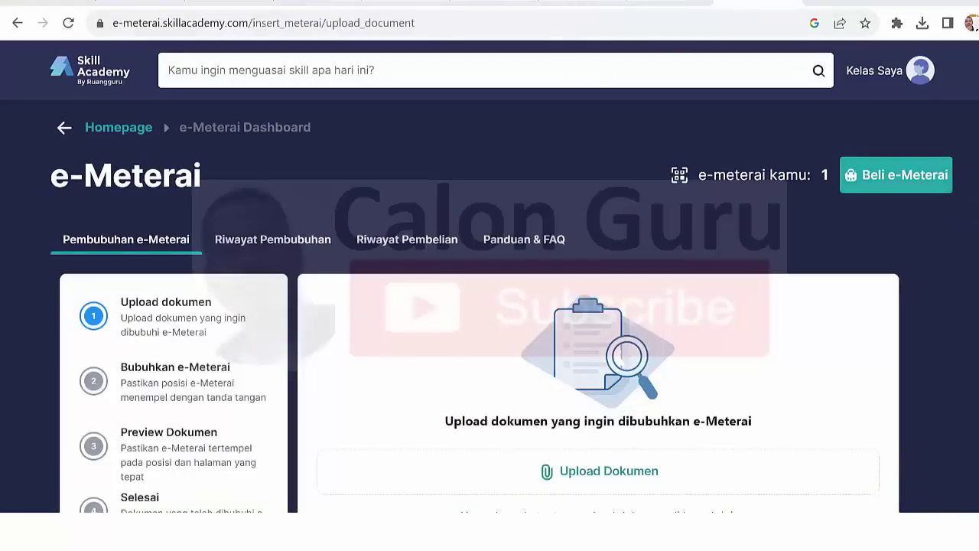
# Examine the four stamping stages, from document upload to completion, and the document upload requirements
pyautogui.scroll(-2, 597, 322)
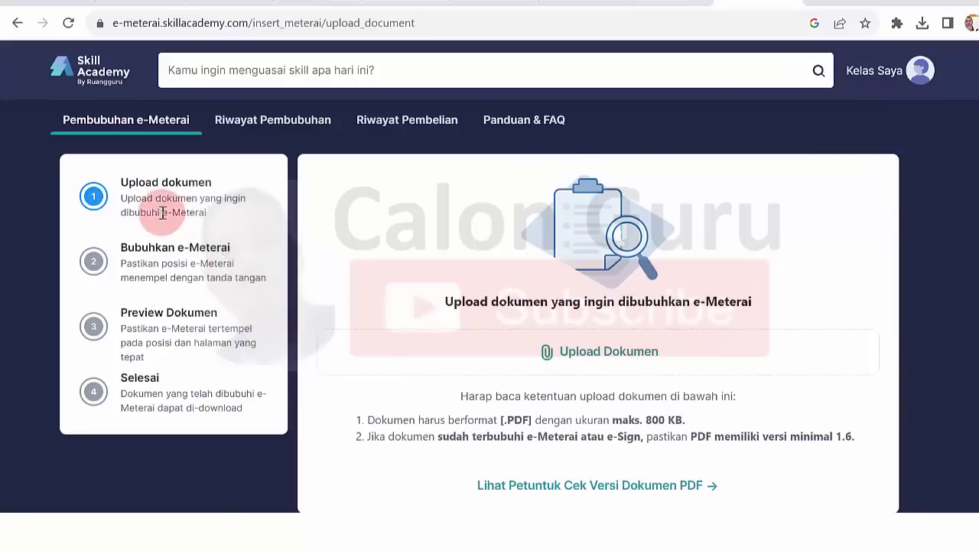
pyautogui.moveTo(122, 182); pyautogui.dragTo(222, 198)
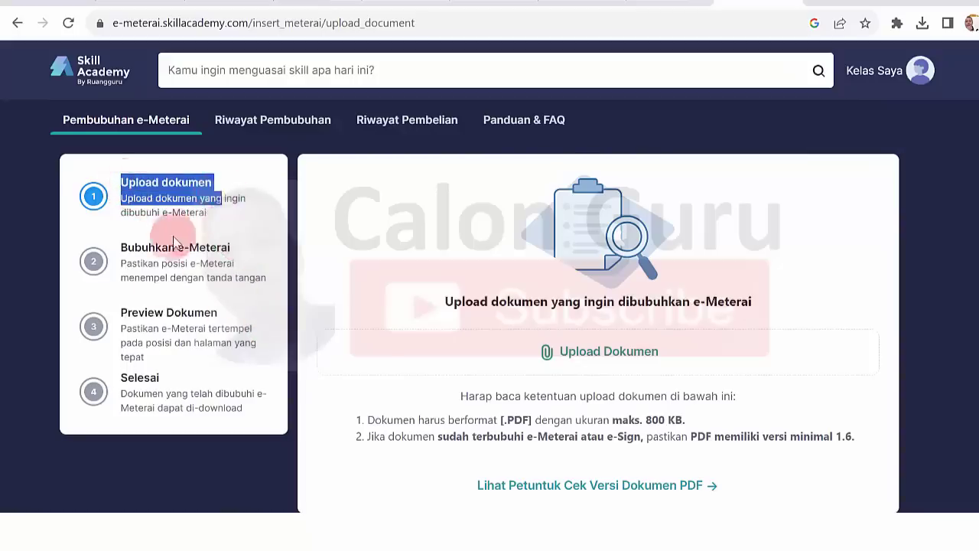
pyautogui.moveTo(122, 249); pyautogui.dragTo(228, 249)
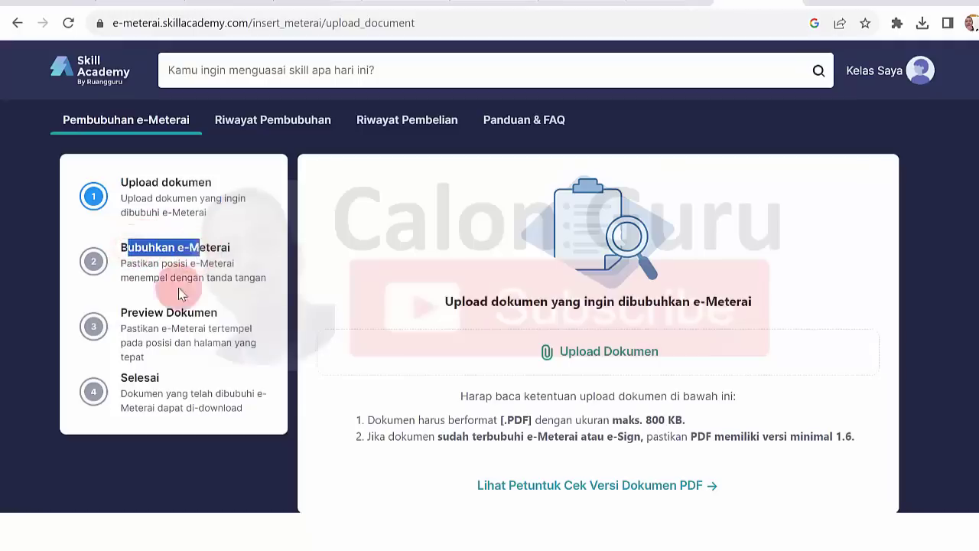
pyautogui.click(135, 312)
pyautogui.moveTo(135, 312); pyautogui.dragTo(158, 329)
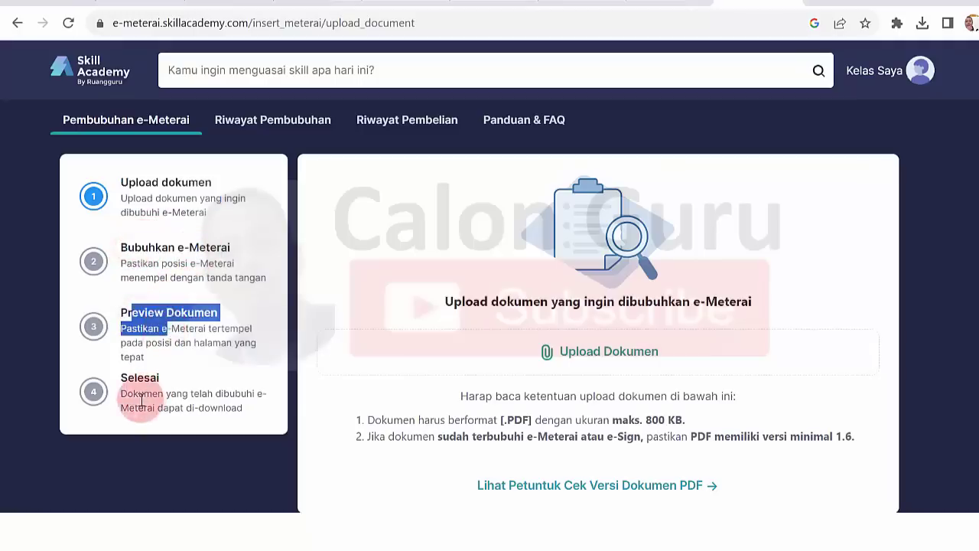
pyautogui.moveTo(139, 394); pyautogui.dragTo(181, 408)
pyautogui.click(910, 196)
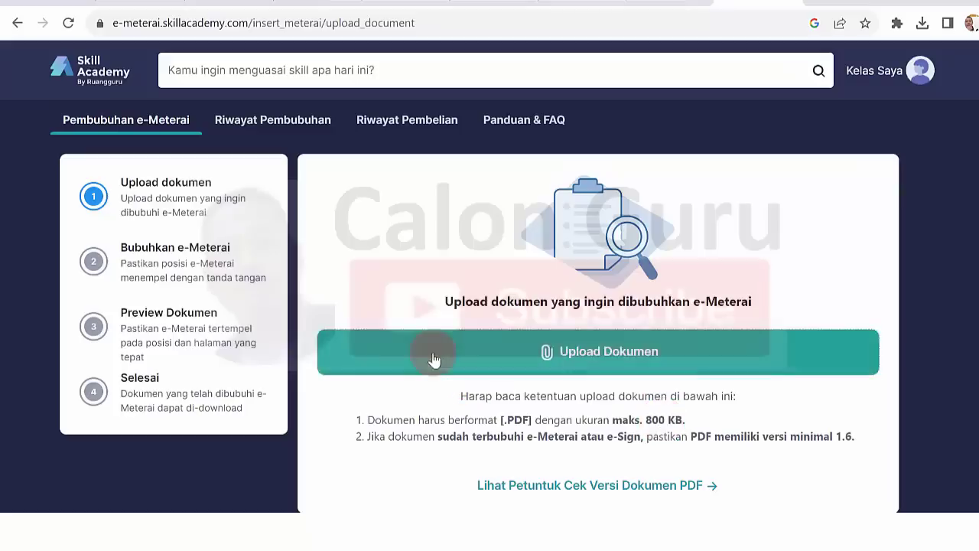
# Upload the Surat Lamaran PDF from the Siap Bubuh Materai folder for stamping
pyautogui.click(579, 355)
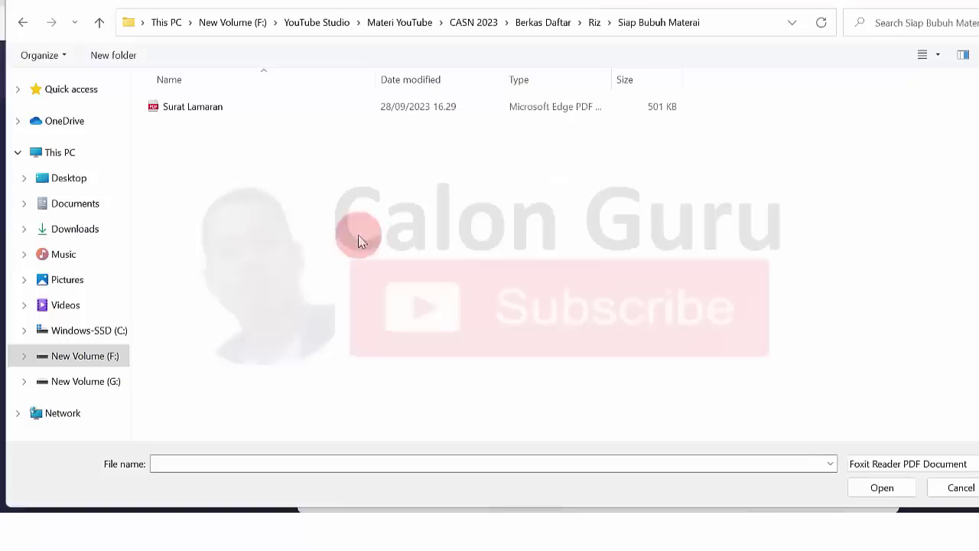
pyautogui.click(192, 106)
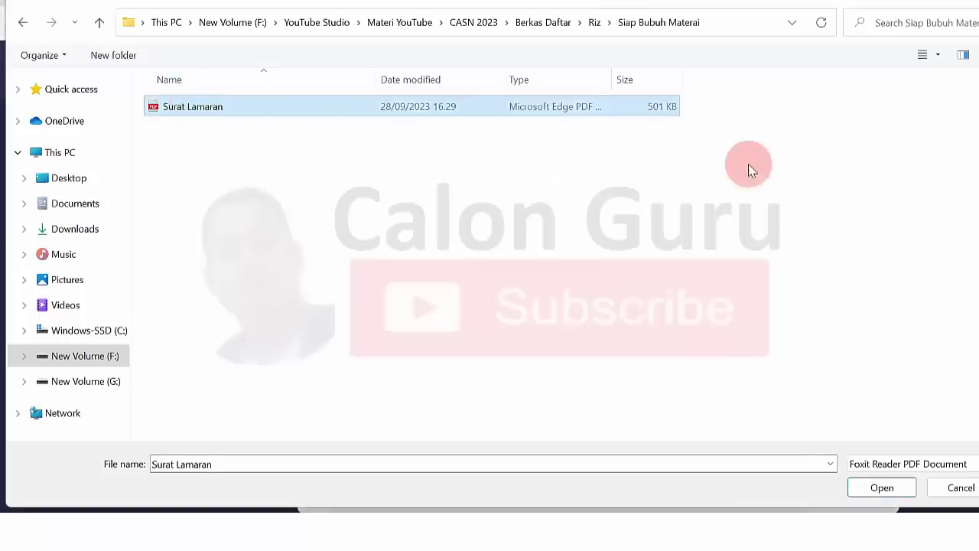
pyautogui.click(881, 490)
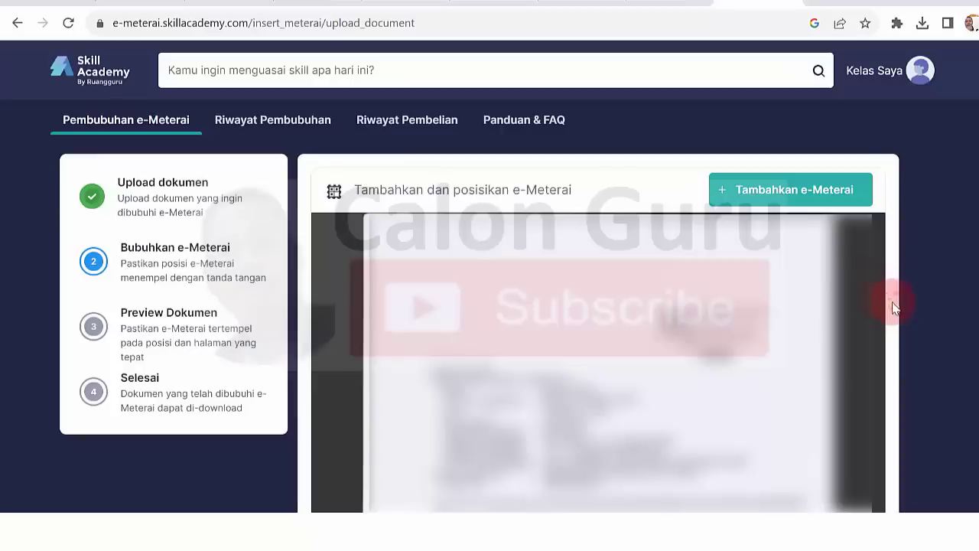
# Review the uploaded letter from top to bottom in the e-Meterai placement preview
pyautogui.scroll(-5, 490, 306)
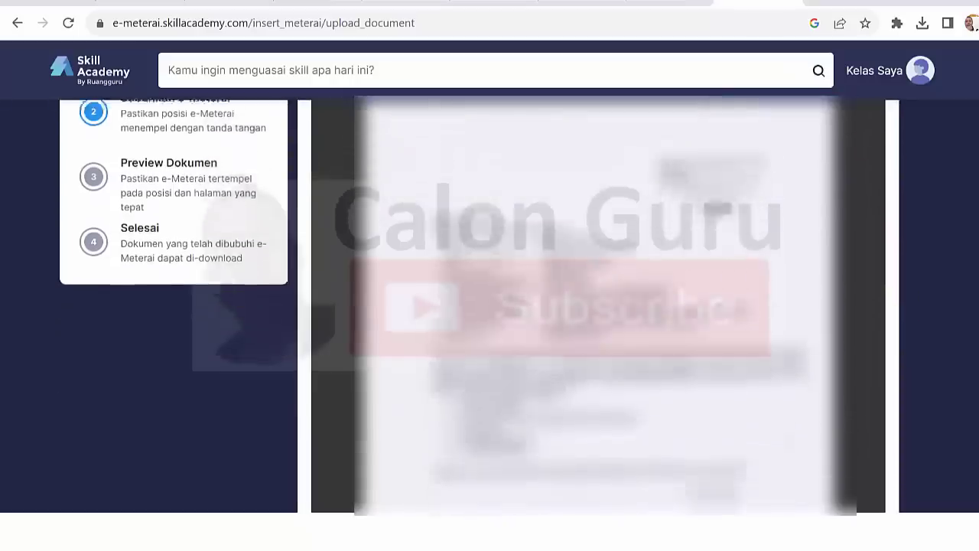
pyautogui.scroll(-2, 489, 306)
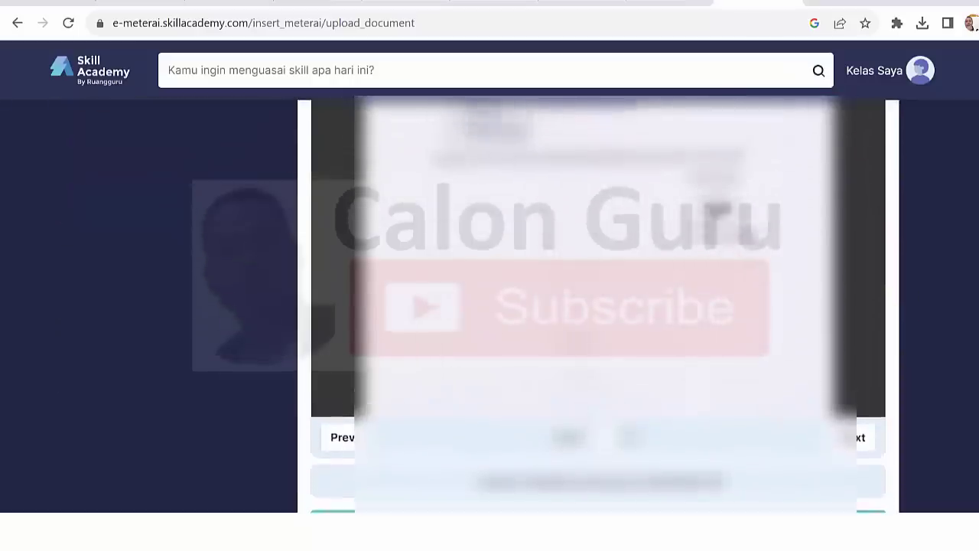
pyautogui.scroll(5, 489, 306)
pyautogui.scroll(-4, 489, 306)
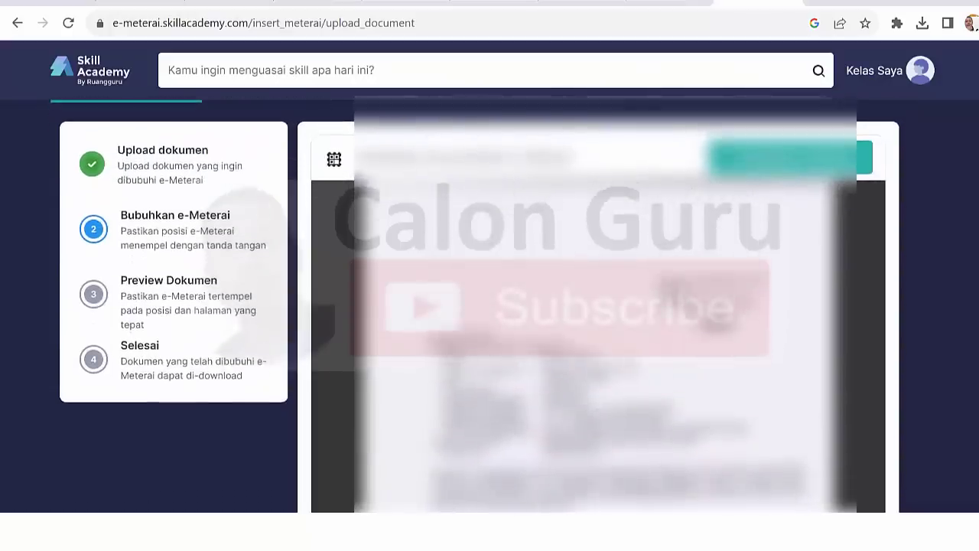
pyautogui.scroll(3, 489, 306)
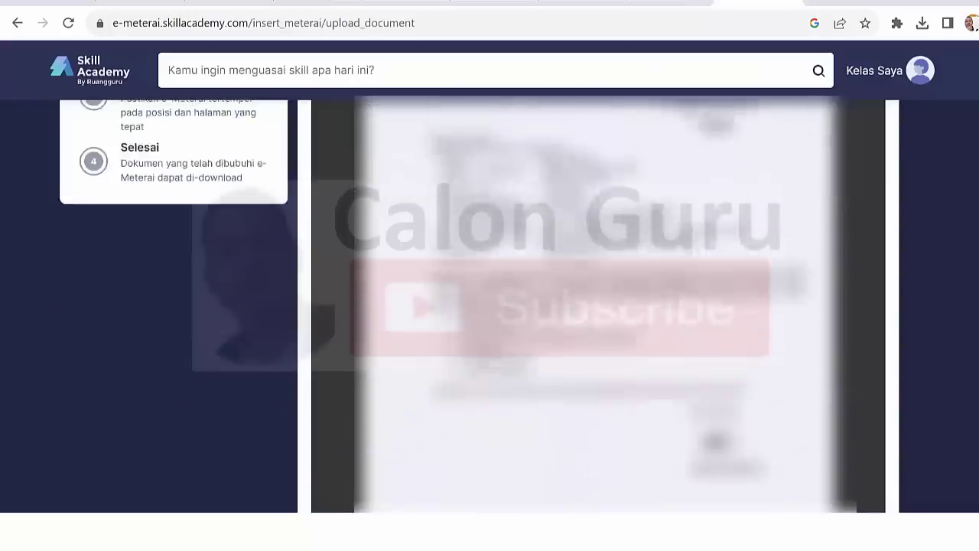
# Add one e-Meterai to page 1 of the uploaded letter
pyautogui.scroll(1, 490, 306)
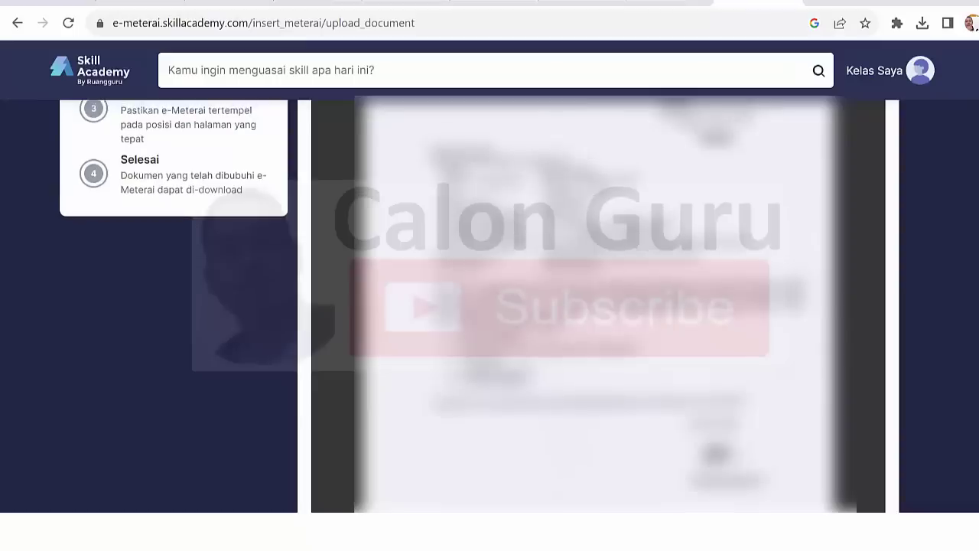
pyautogui.scroll(3, 490, 306)
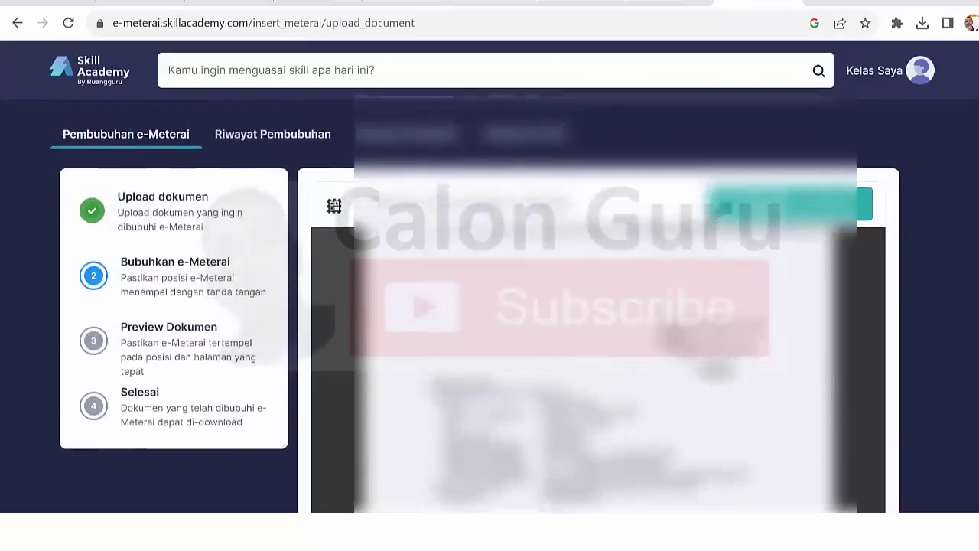
pyautogui.scroll(-4, 490, 306)
pyautogui.scroll(-2, 490, 306)
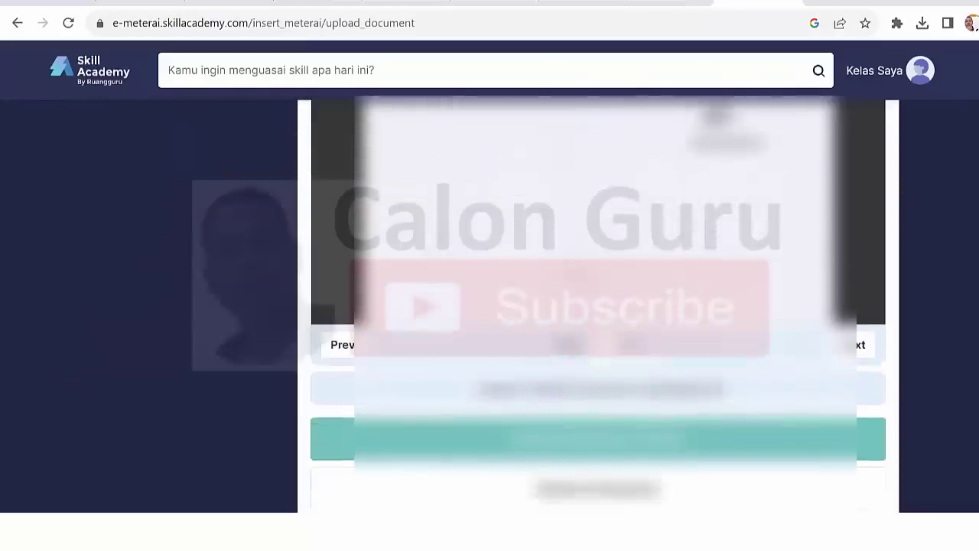
pyautogui.scroll(5, 596, 306)
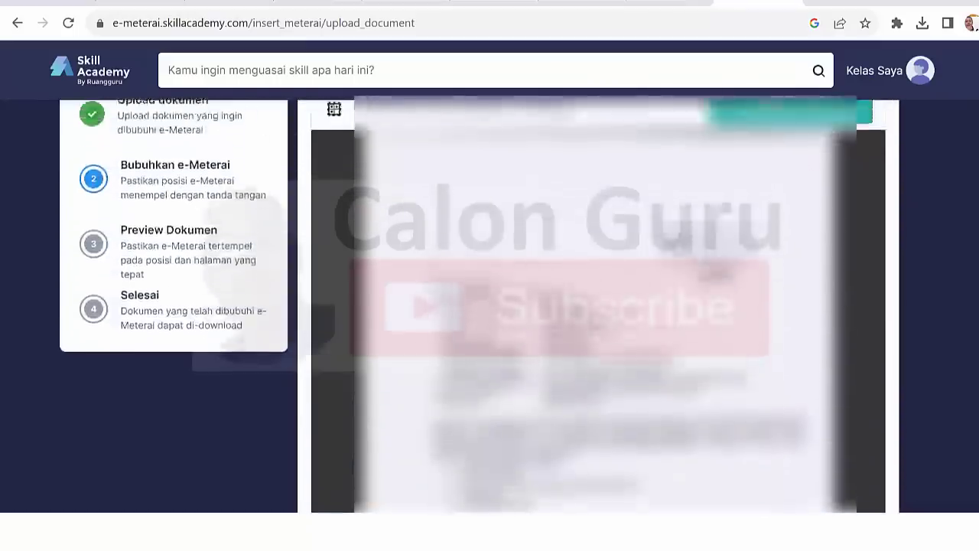
pyautogui.click(787, 167)
pyautogui.scroll(-4, 788, 166)
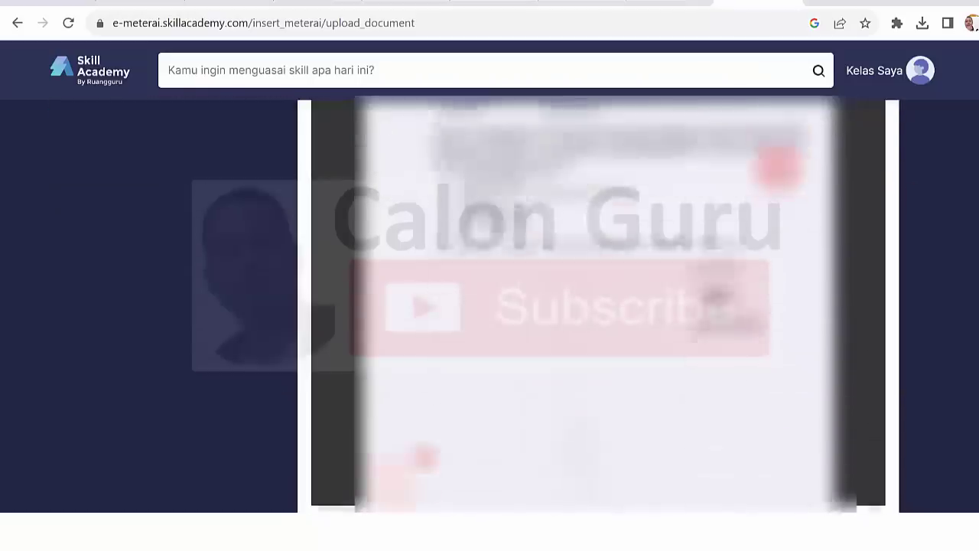
pyautogui.click(970, 337)
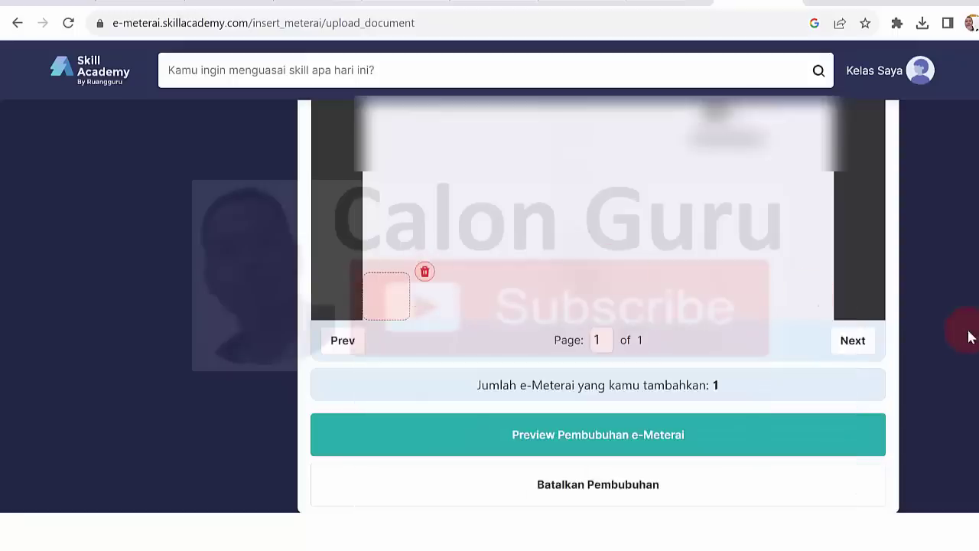
# Move the e-Meterai box from the page's lower corner to just beside the signature, above the signer's name
pyautogui.scroll(2, 597, 306)
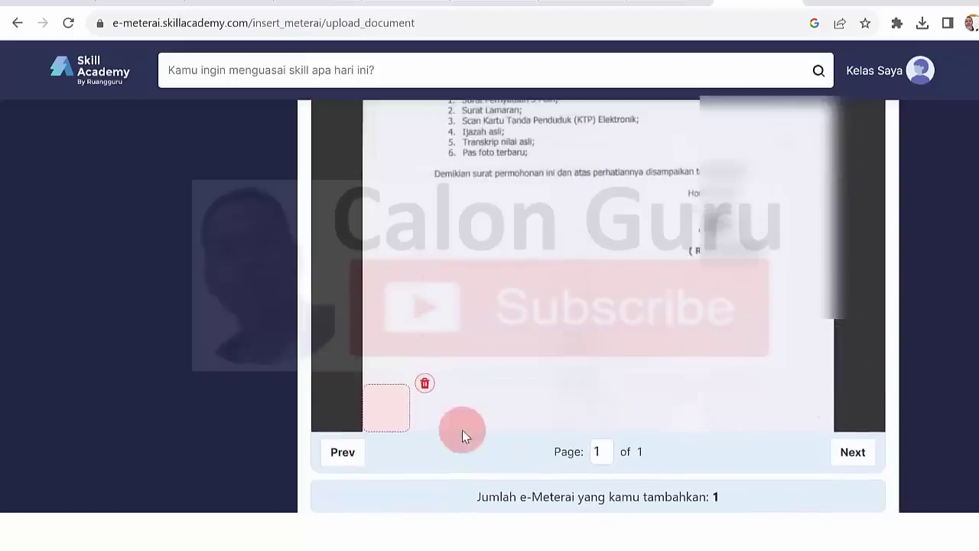
pyautogui.moveTo(392, 407); pyautogui.dragTo(550, 261)
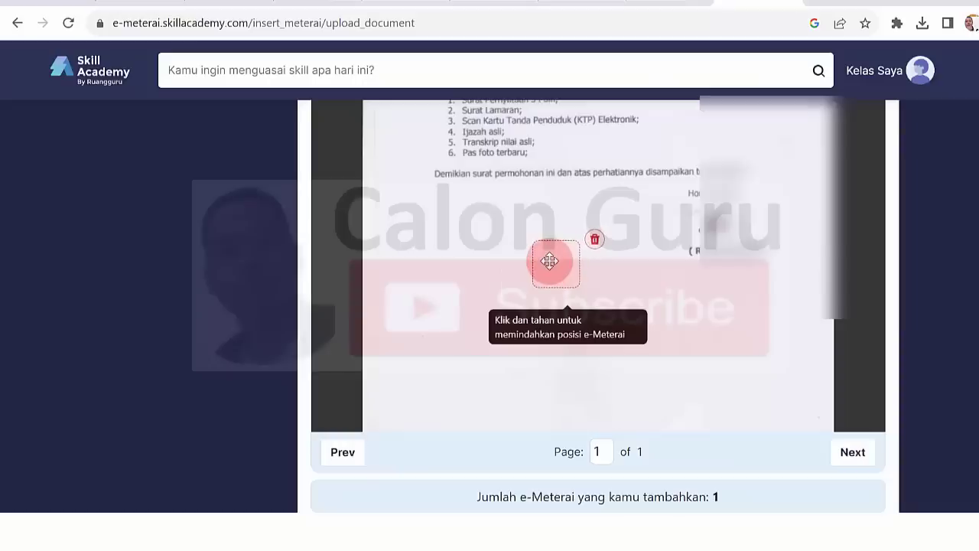
pyautogui.moveTo(550, 261); pyautogui.dragTo(644, 230)
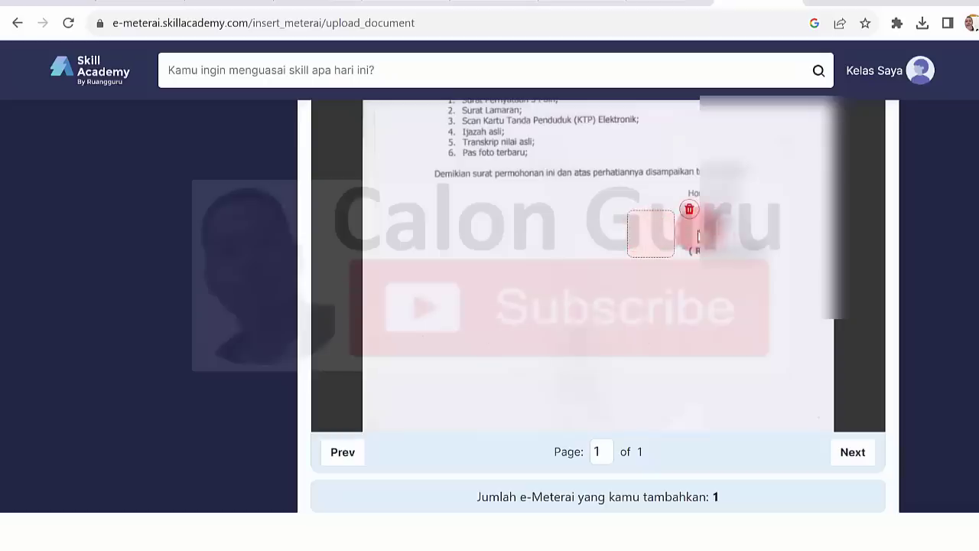
pyautogui.moveTo(651, 236); pyautogui.dragTo(672, 227)
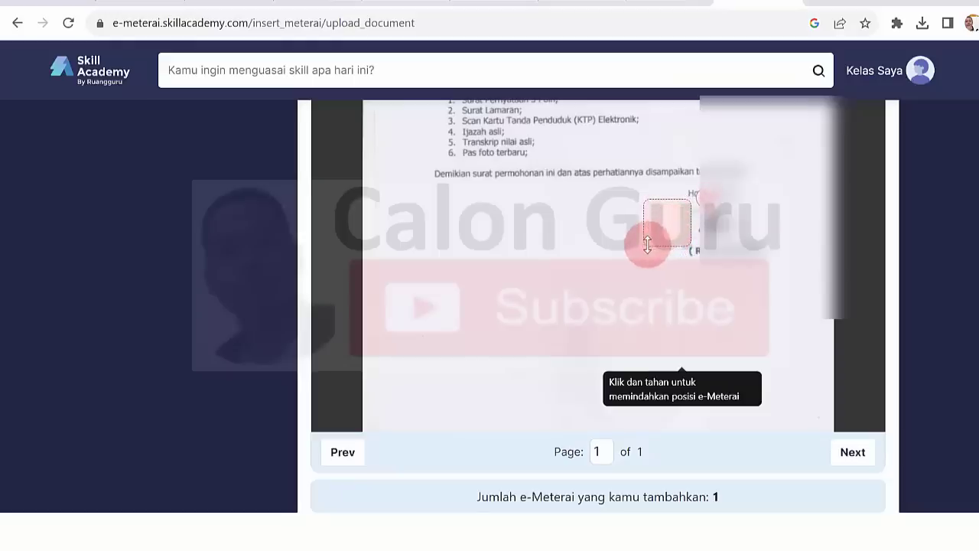
pyautogui.click(647, 244)
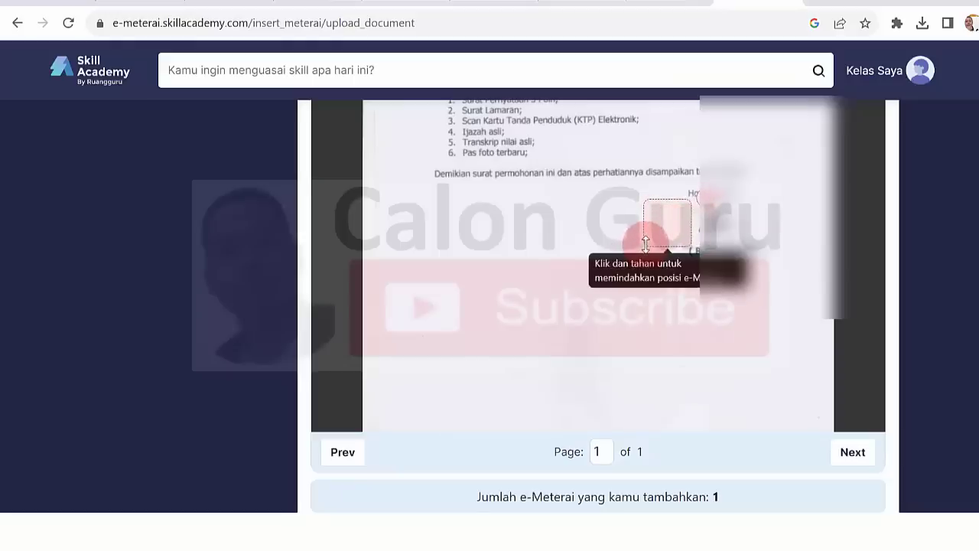